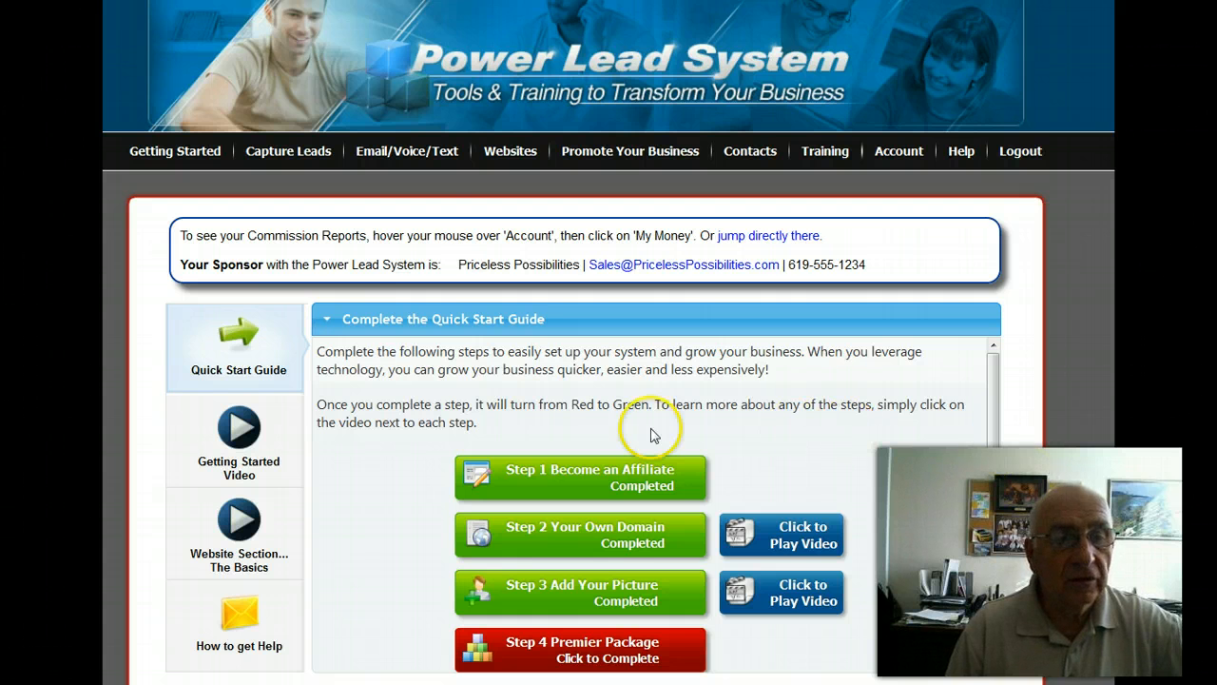
View the form for adding a new email campaign, including its campaign name entry, and return to the Getting Started page.
mouse_move(280, 152)
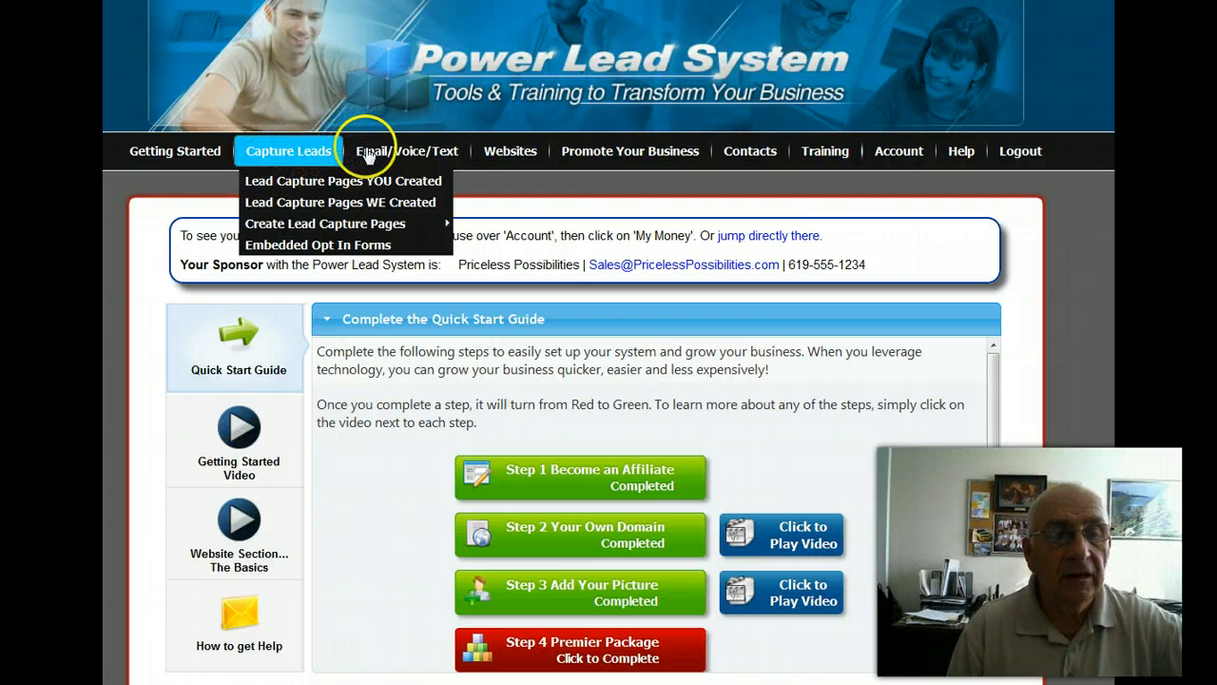
mouse_move(369, 155)
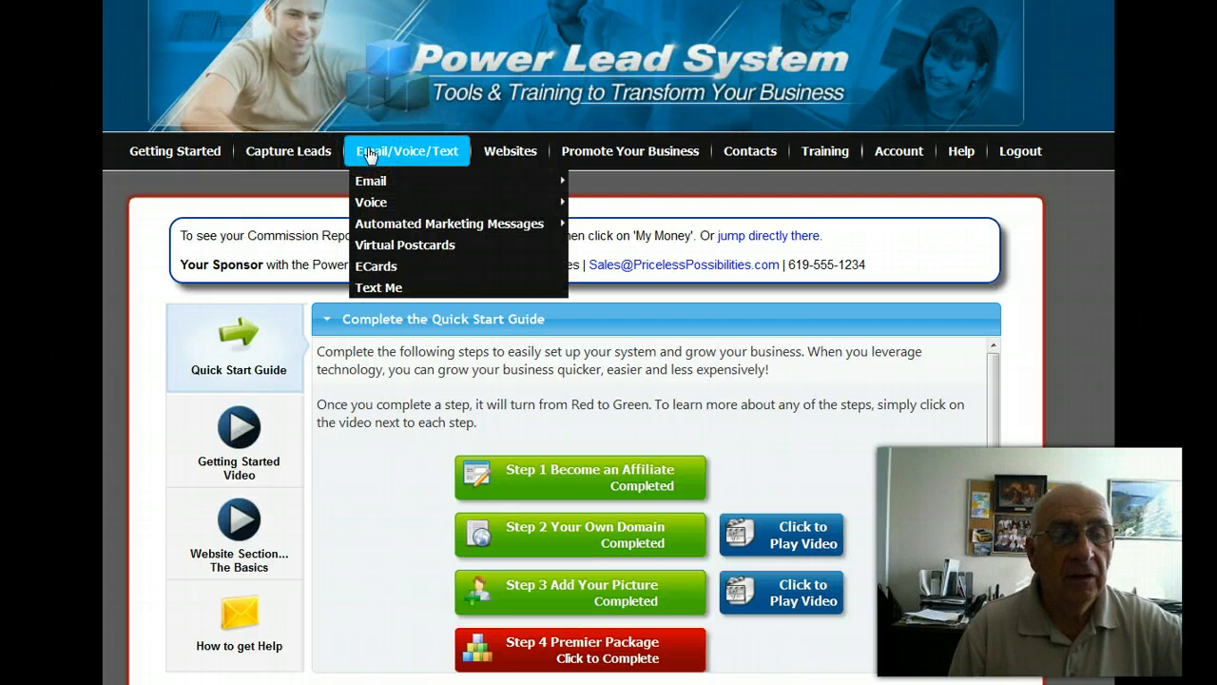
mouse_move(374, 180)
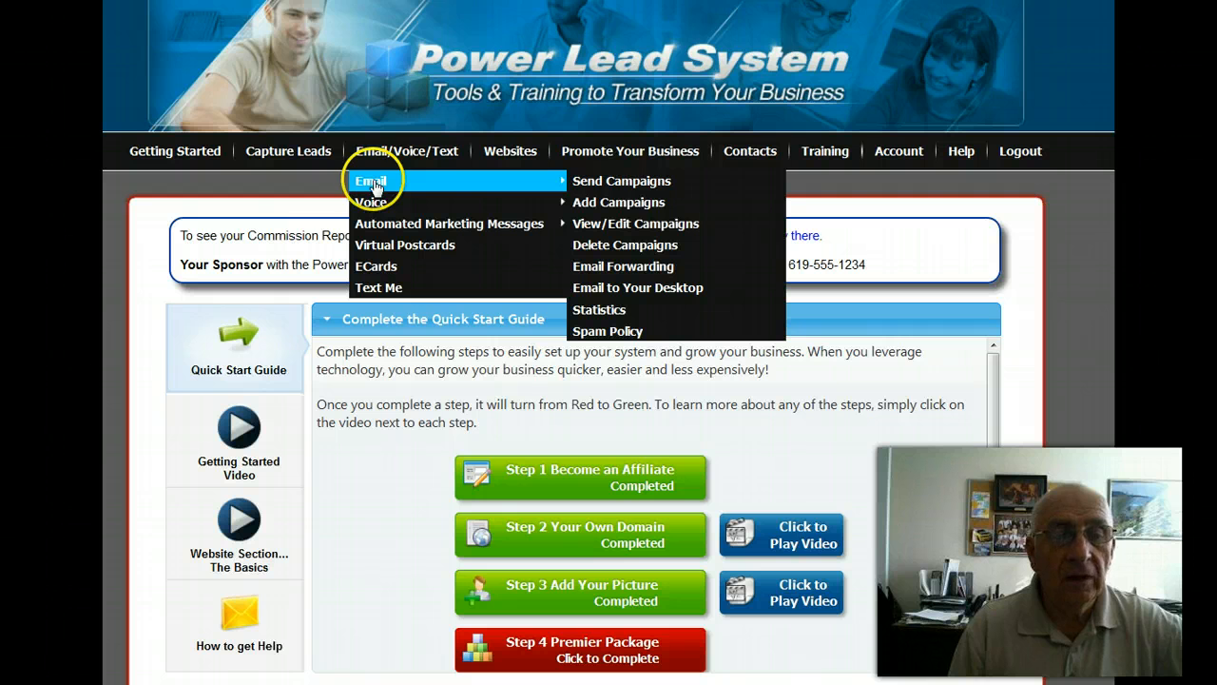
left_click(623, 203)
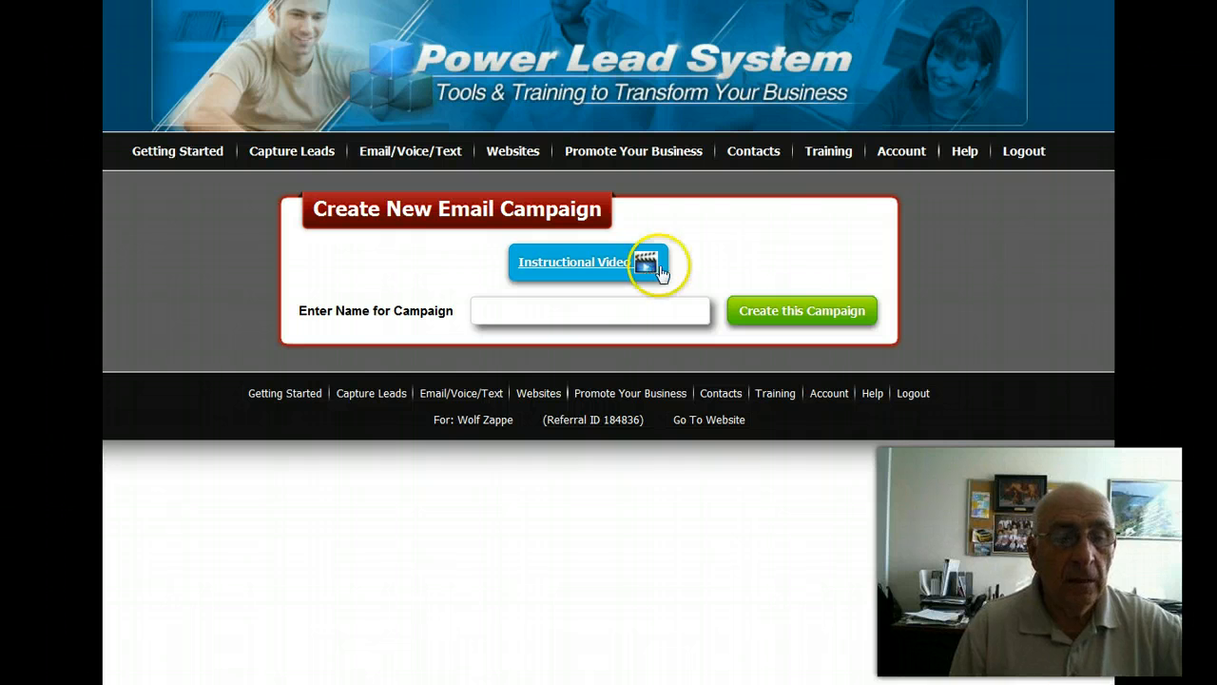
left_click(484, 311)
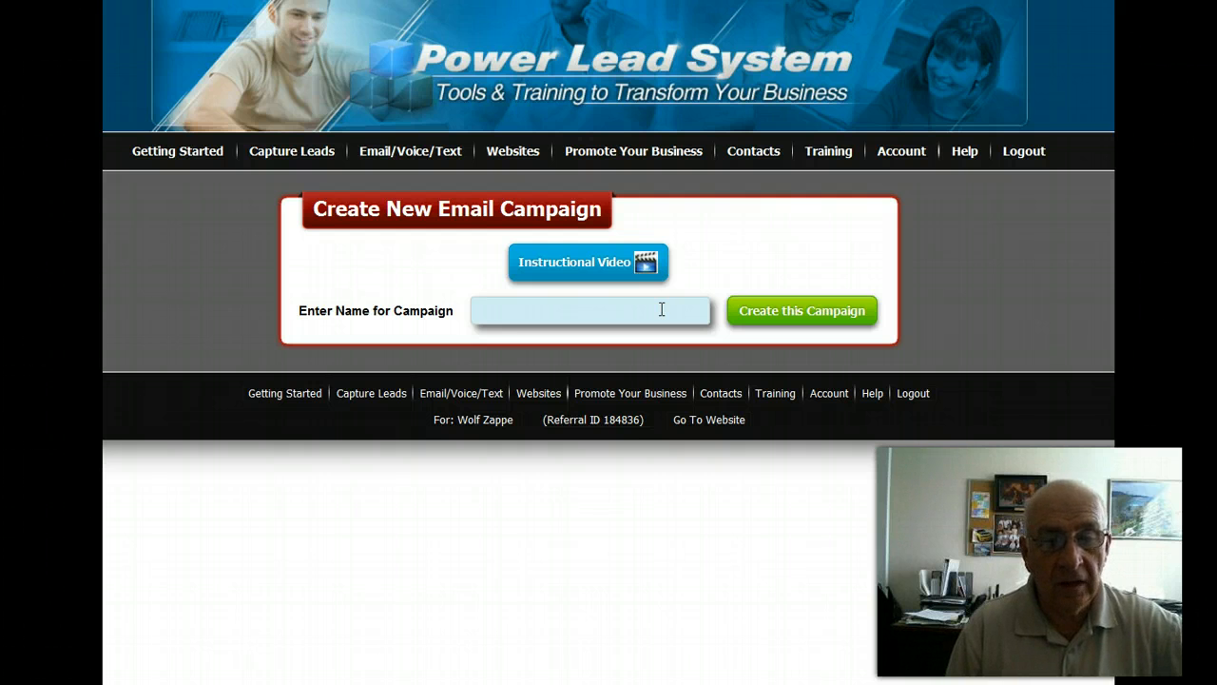
left_click(757, 310)
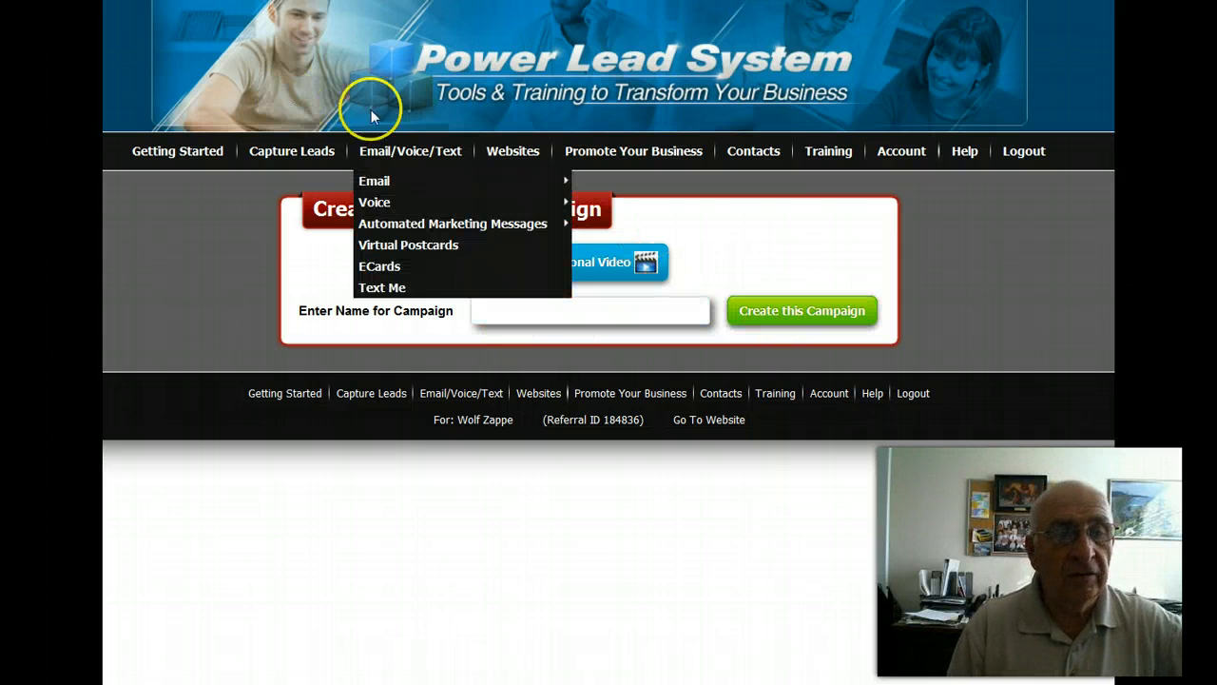
left_click(151, 150)
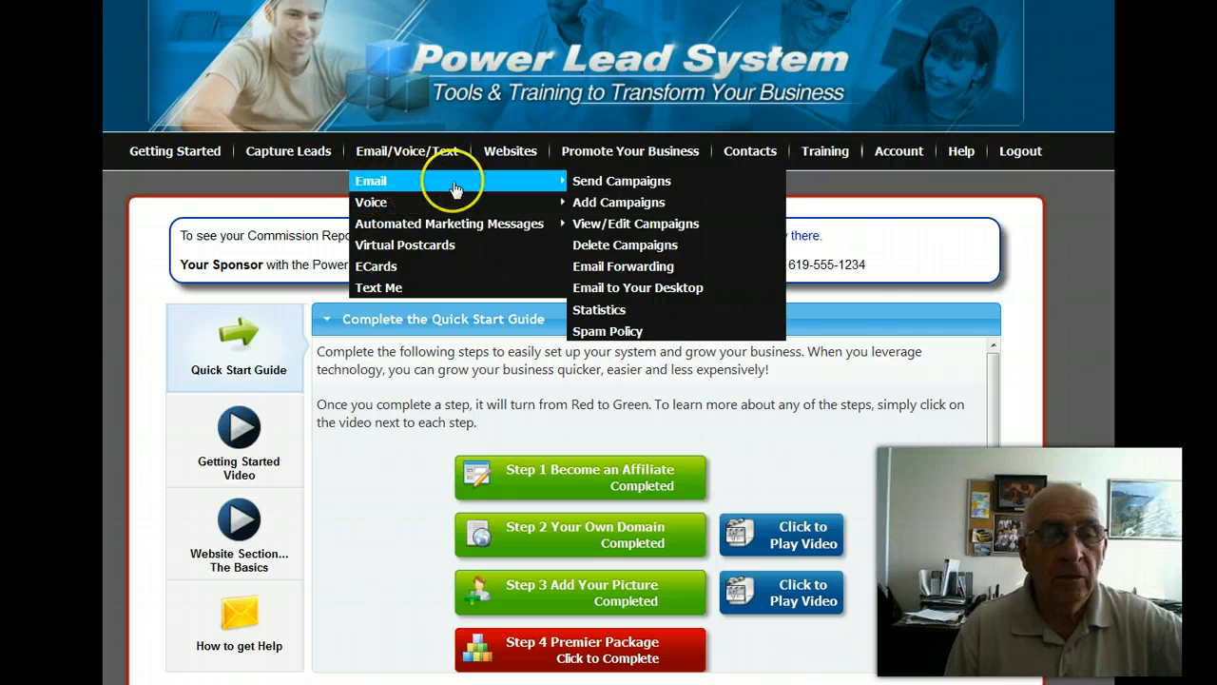
Open the existing email campaigns for editing and select the "Welcome To PLS (Paid Affiliate)" campaign.
left_click(653, 233)
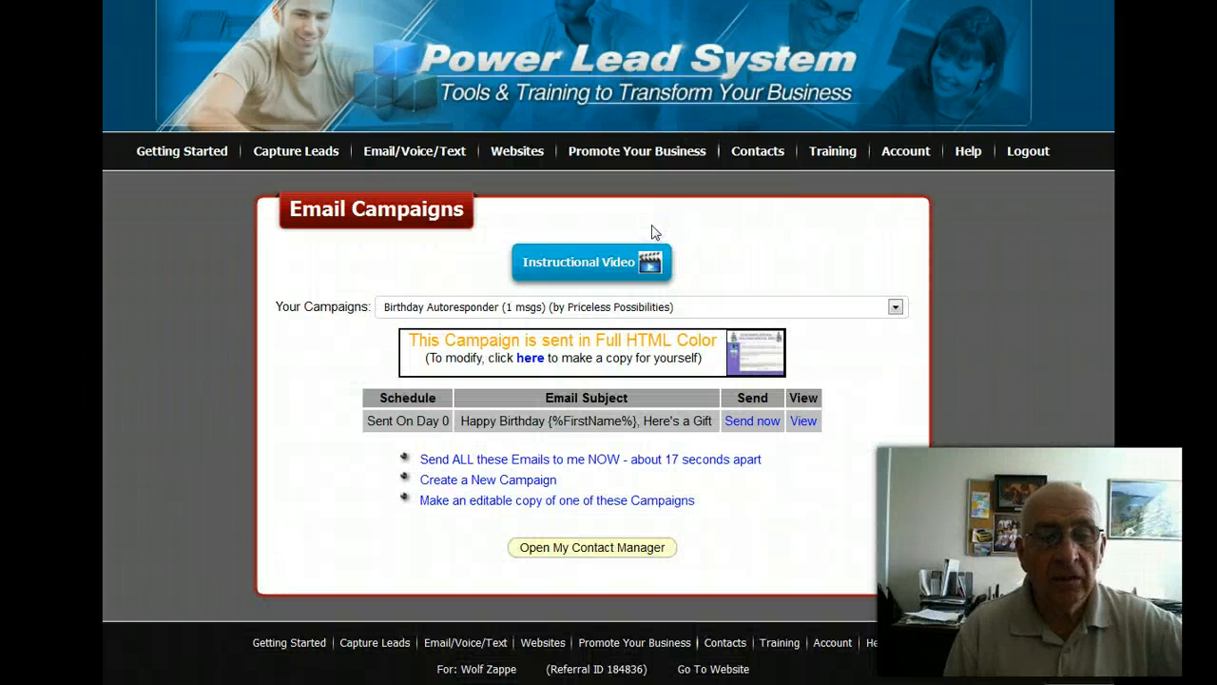
left_click(895, 306)
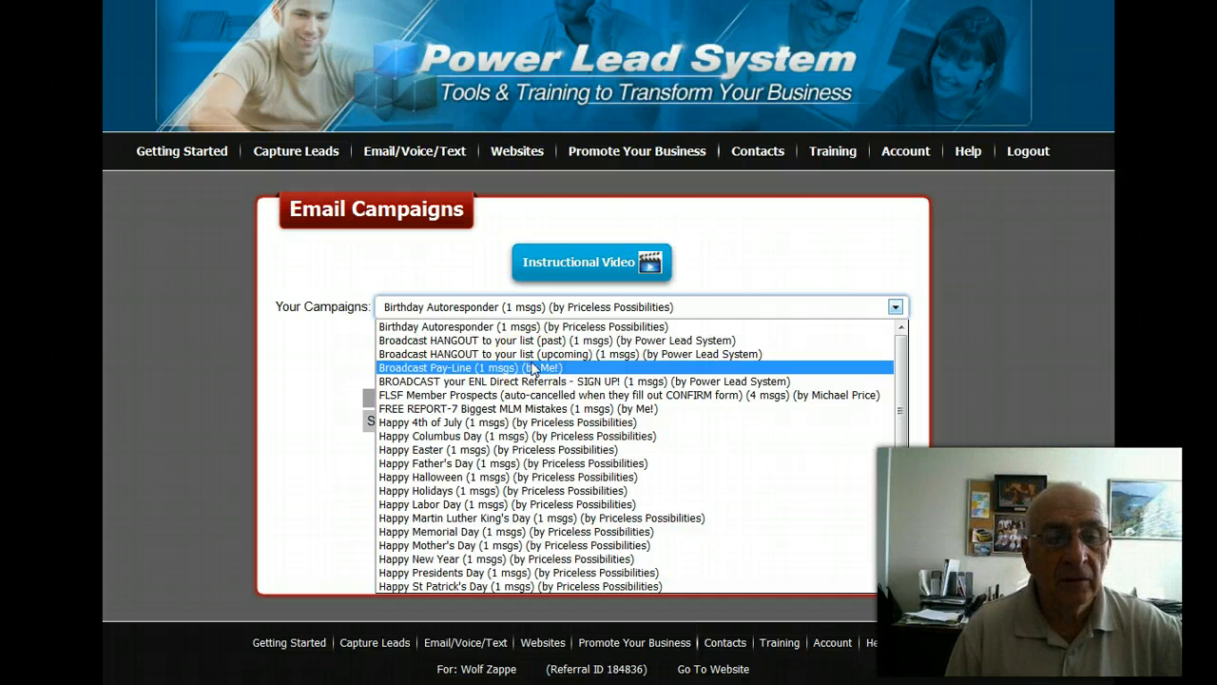
scroll(503, 380, "down", 3)
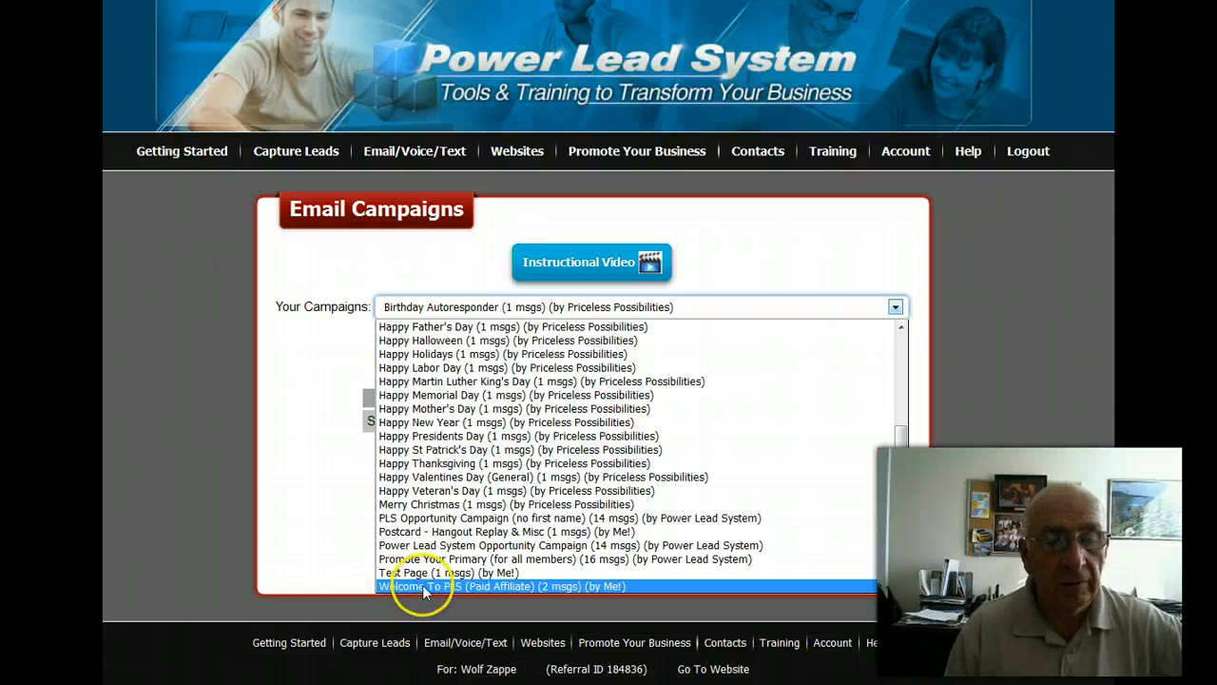
left_click(555, 586)
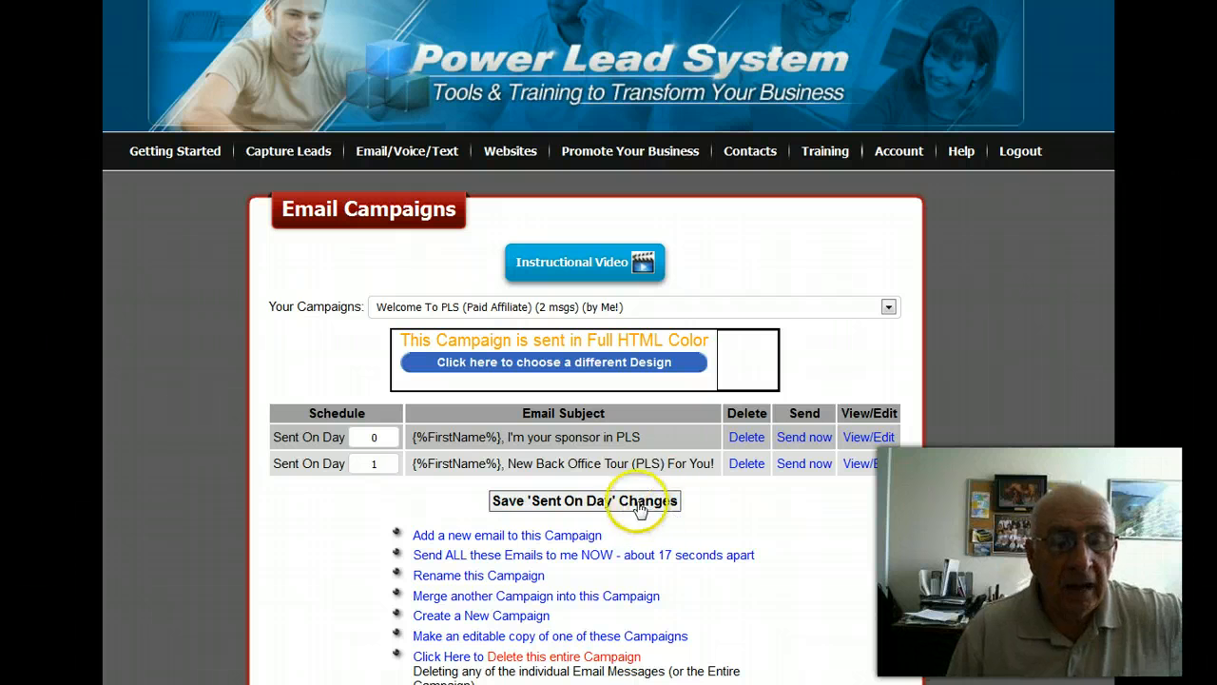
Start a new email in the campaign and copy the subject line about transferring a domain from the Word document.
left_click(499, 540)
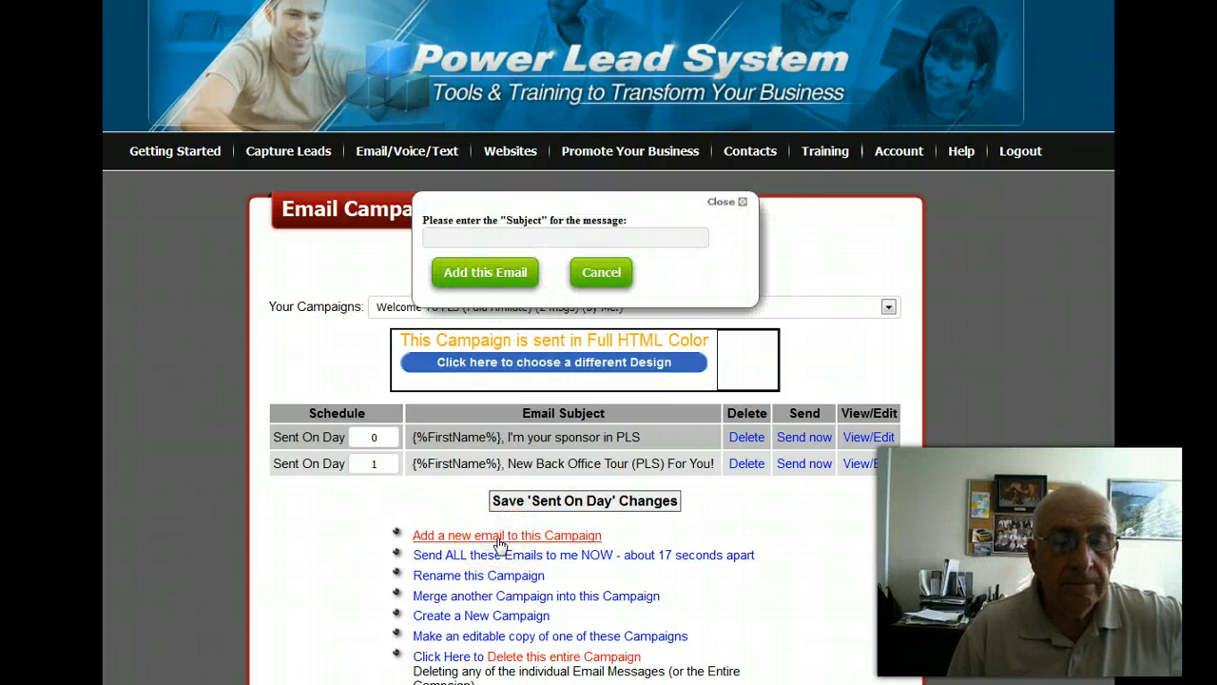
left_click(434, 234)
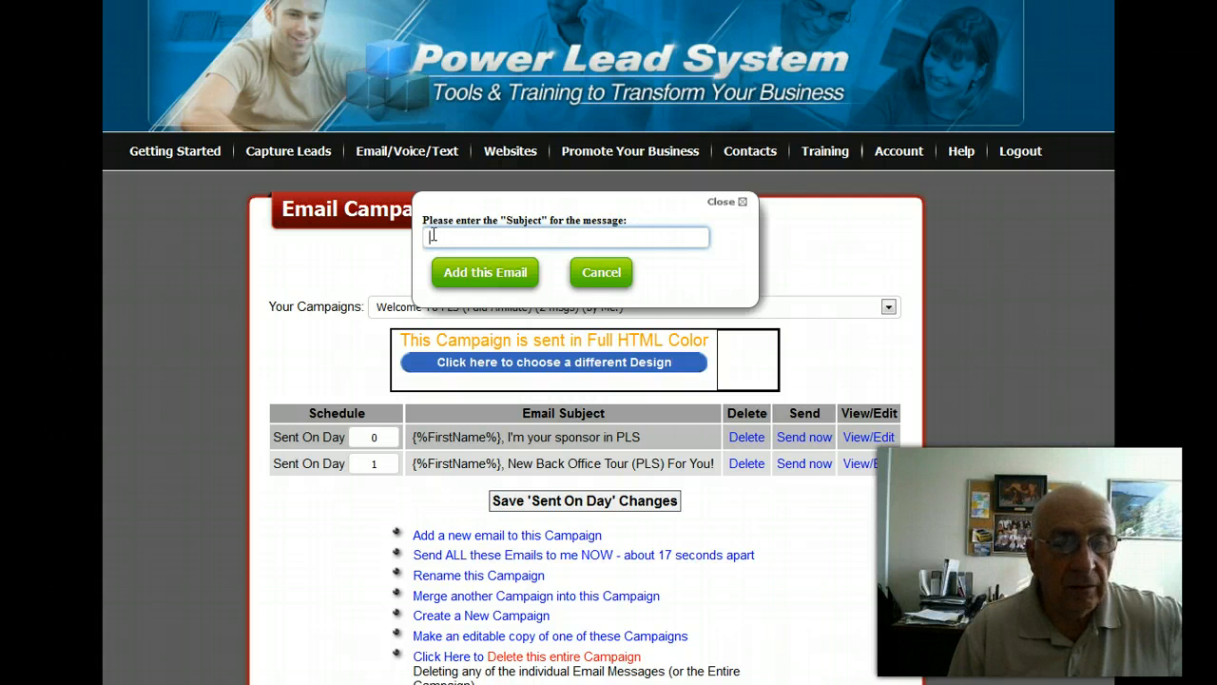
key("alt+Tab")
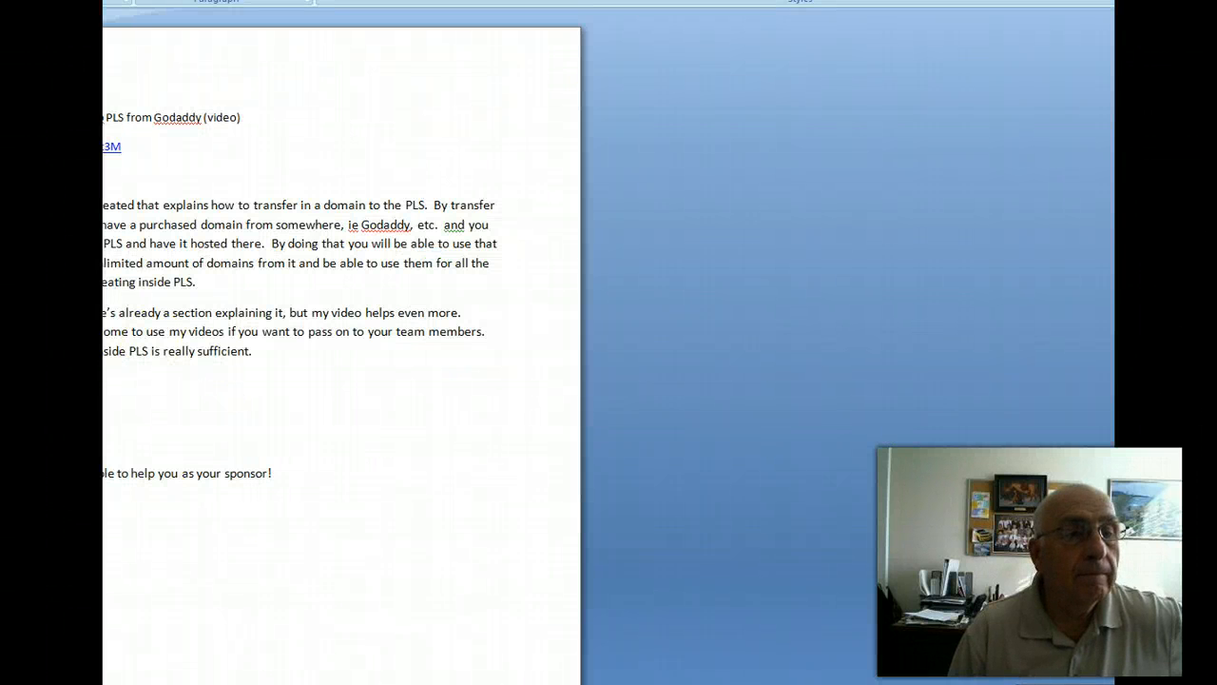
triple_click(222, 120)
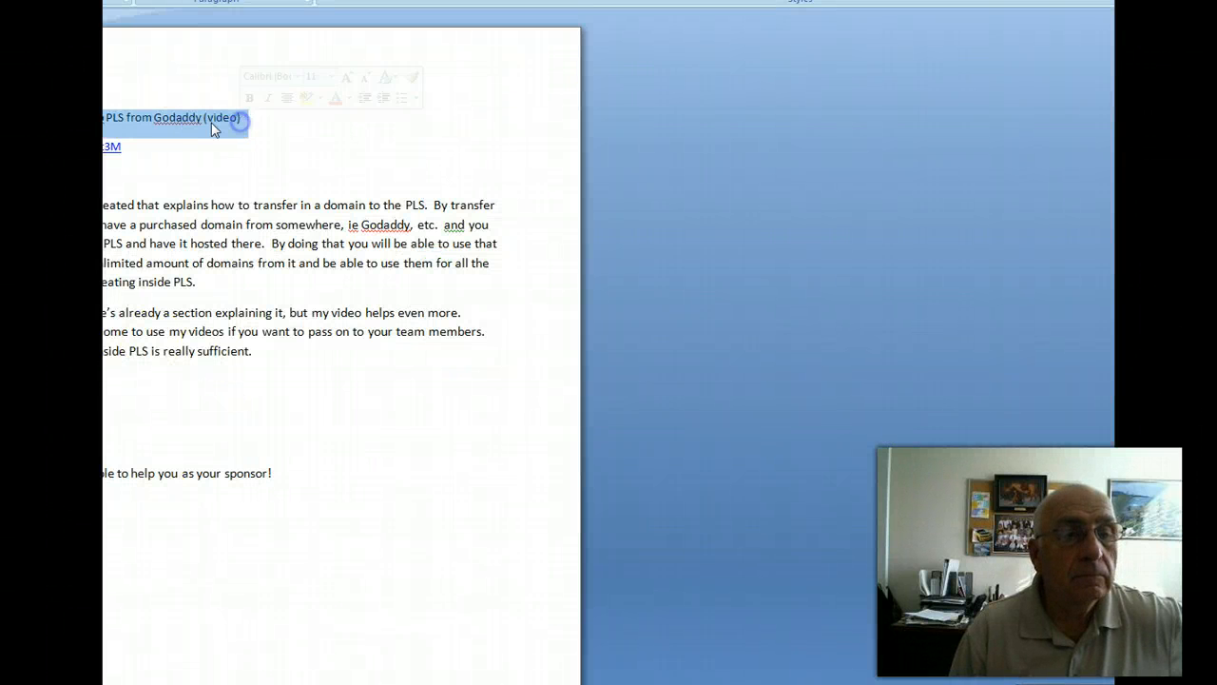
right_click(211, 124)
left_click(245, 153)
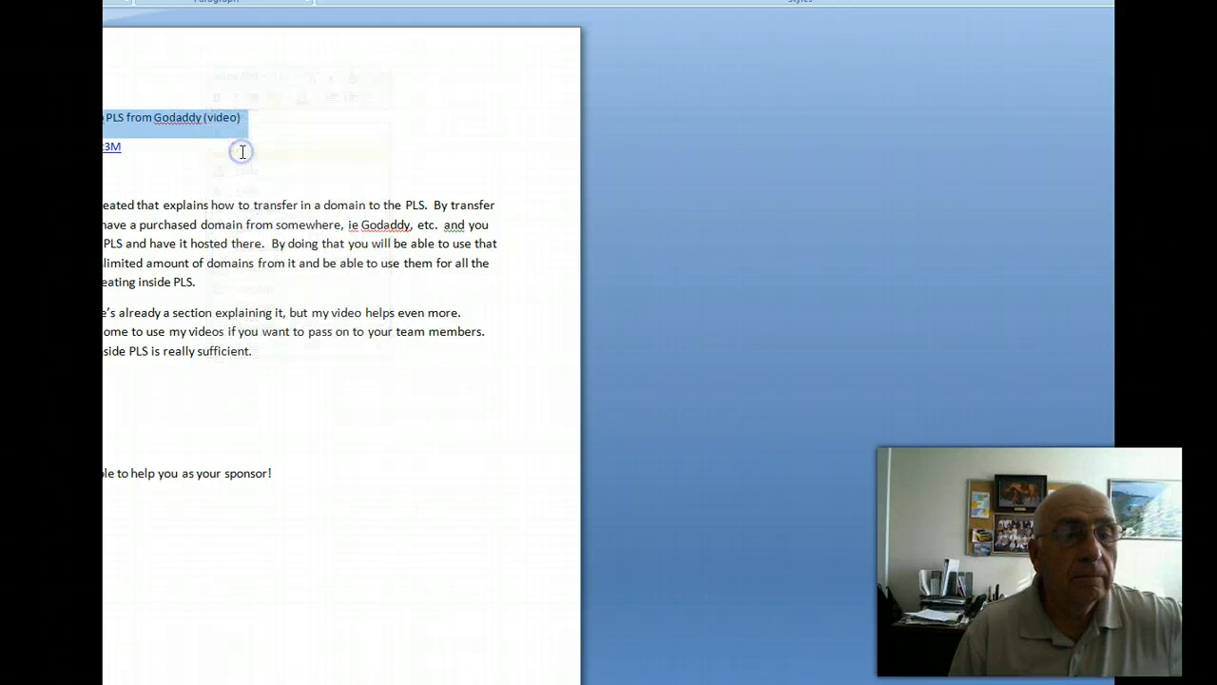
key("alt+Tab")
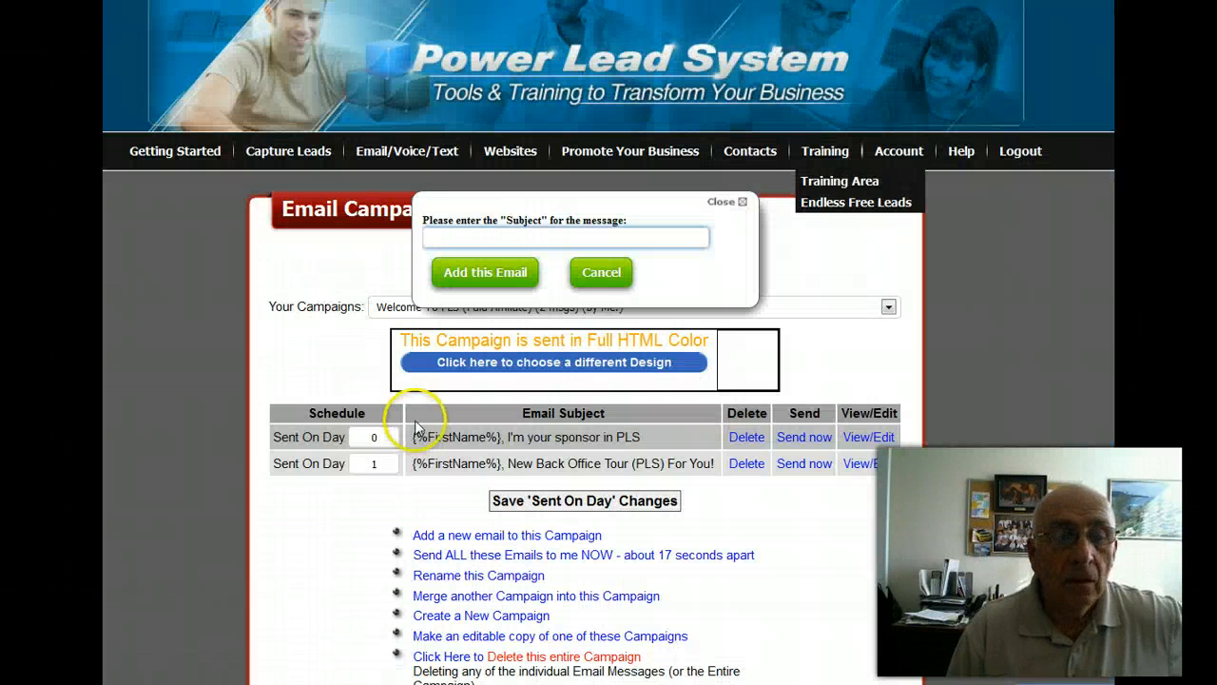
Enter the copied subject "Transferring A Domain Into PLS from Godaddy (video)" and add the email to the campaign.
left_click(434, 237)
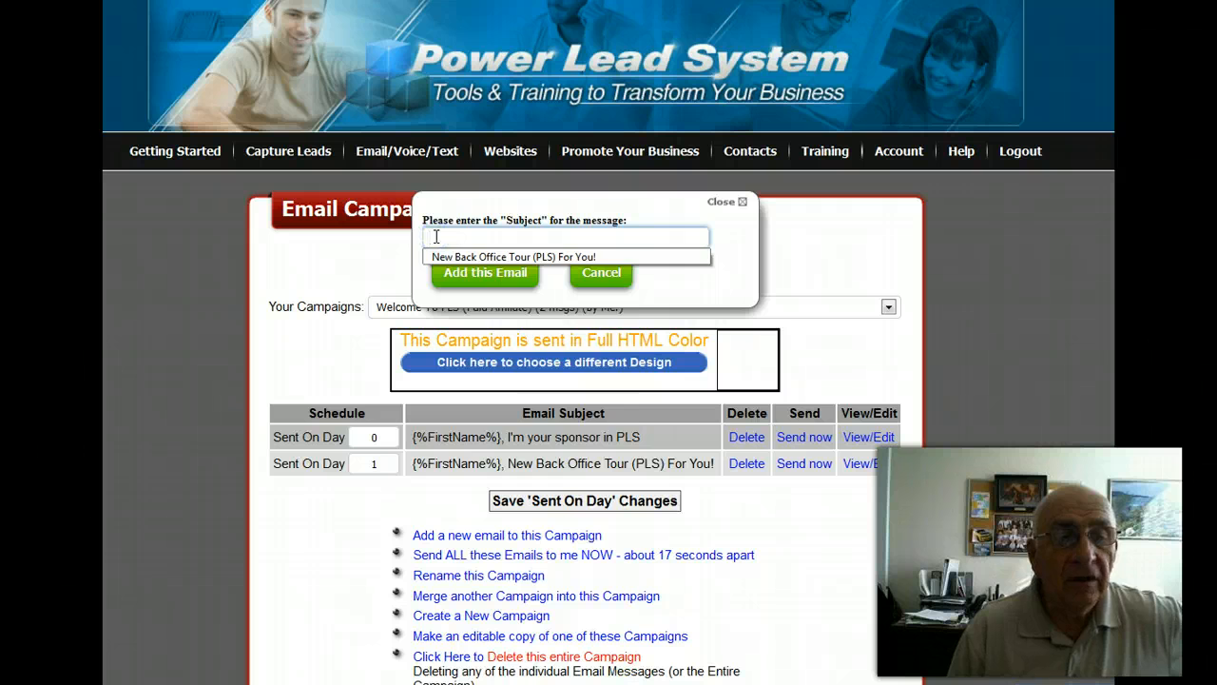
right_click(429, 236)
left_click(478, 313)
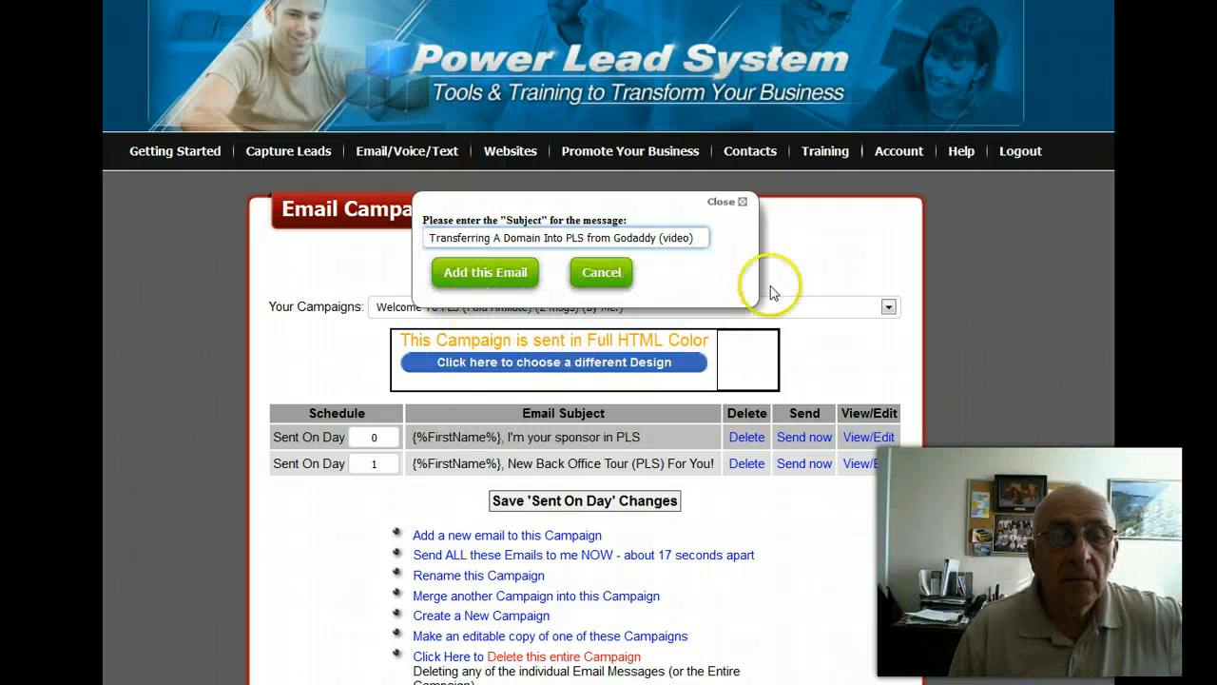
left_click(475, 272)
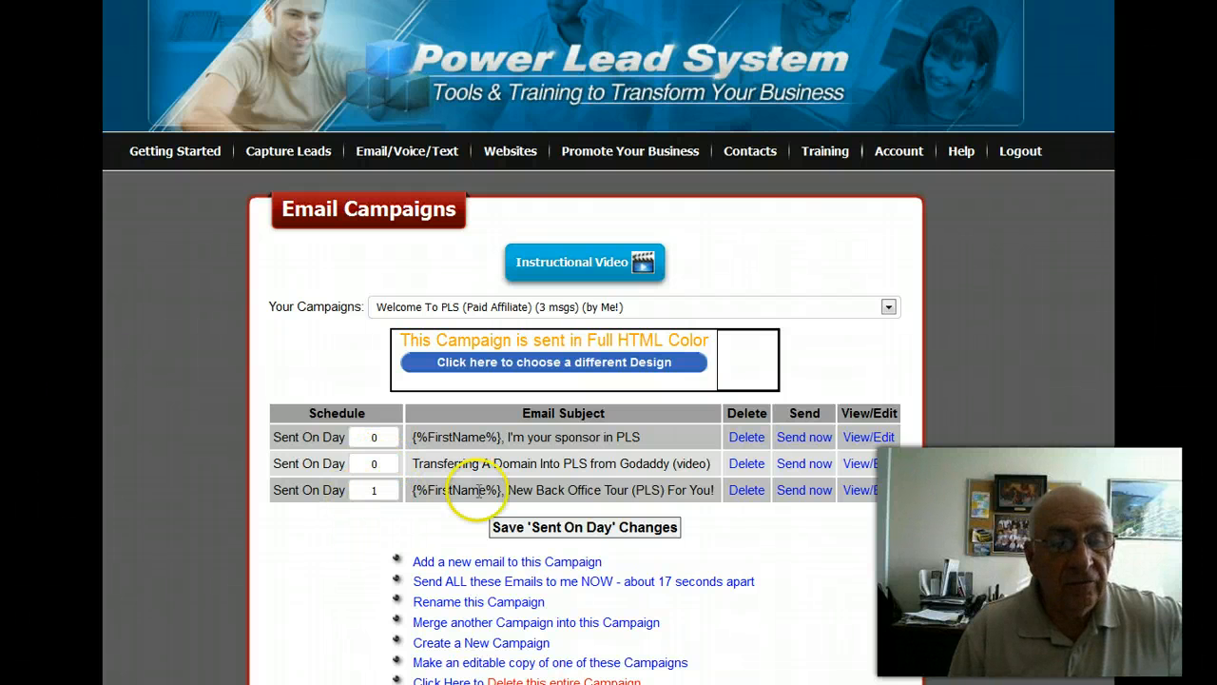
Schedule the domain transfer email to be sent on day 2 and save the schedule changes.
left_click(377, 464)
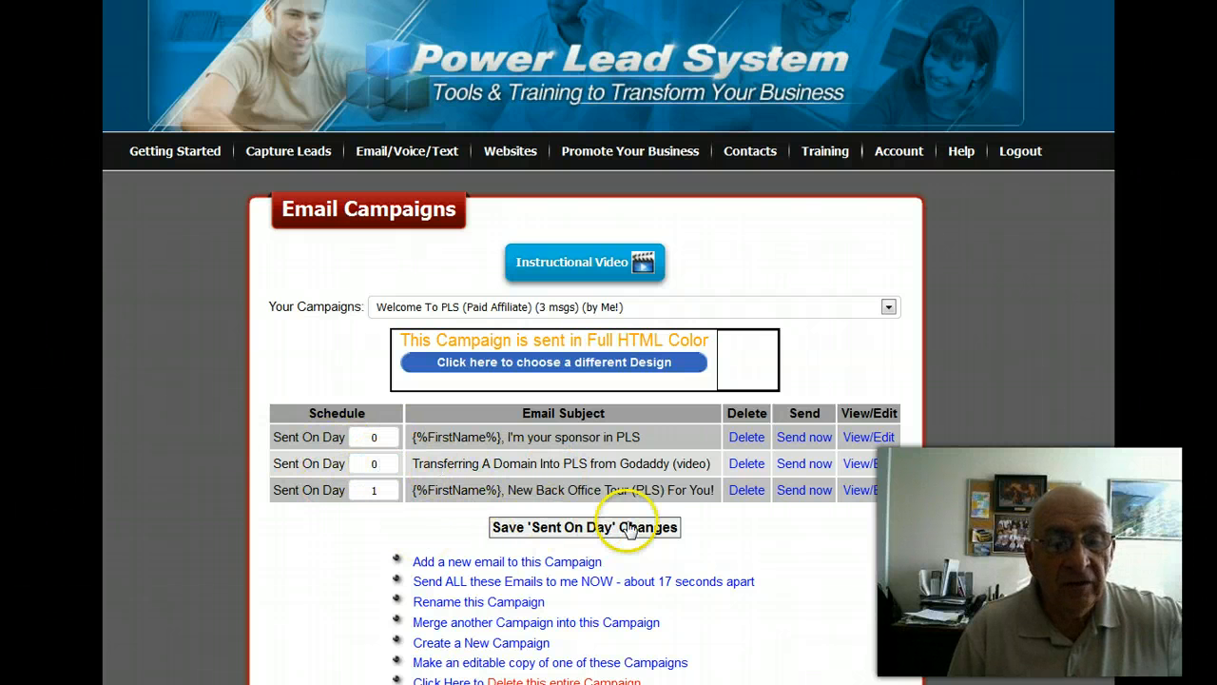
left_click(371, 463)
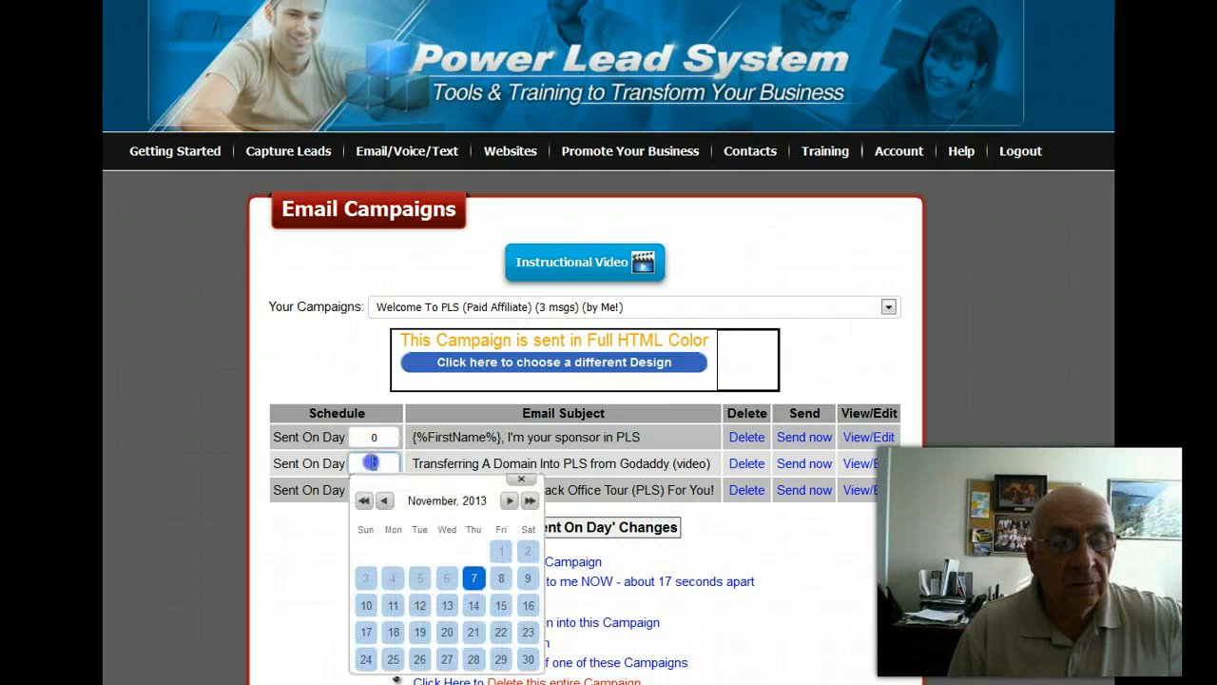
left_click(768, 559)
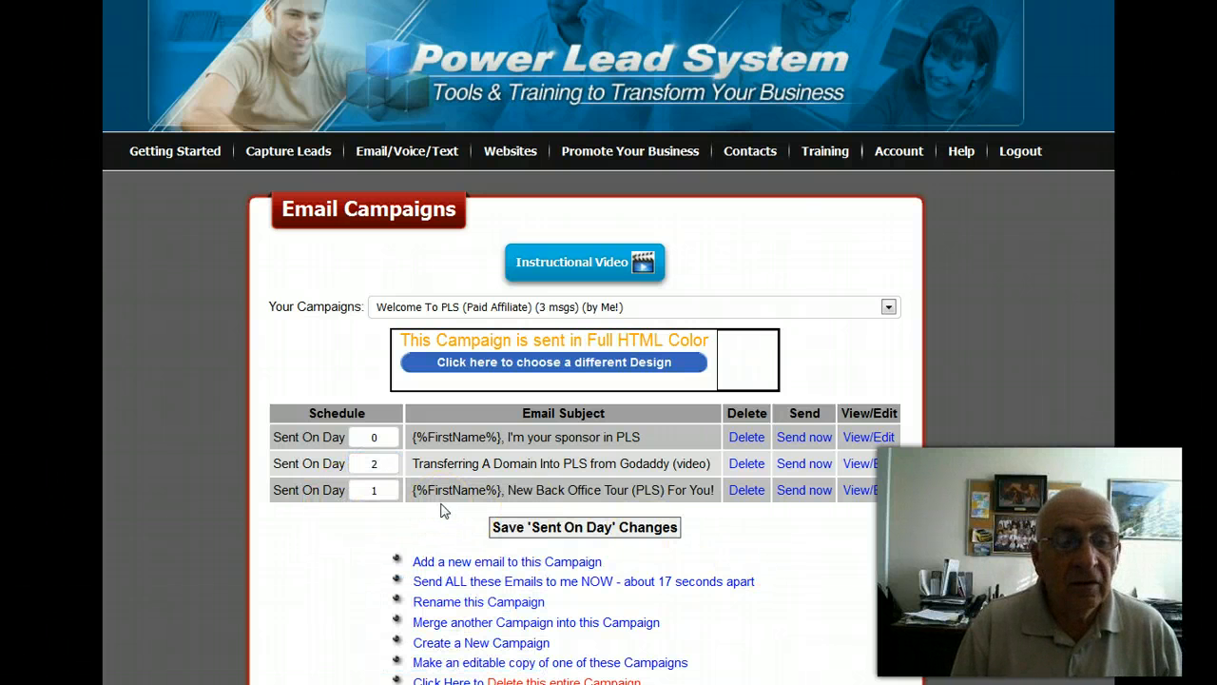
left_click(567, 531)
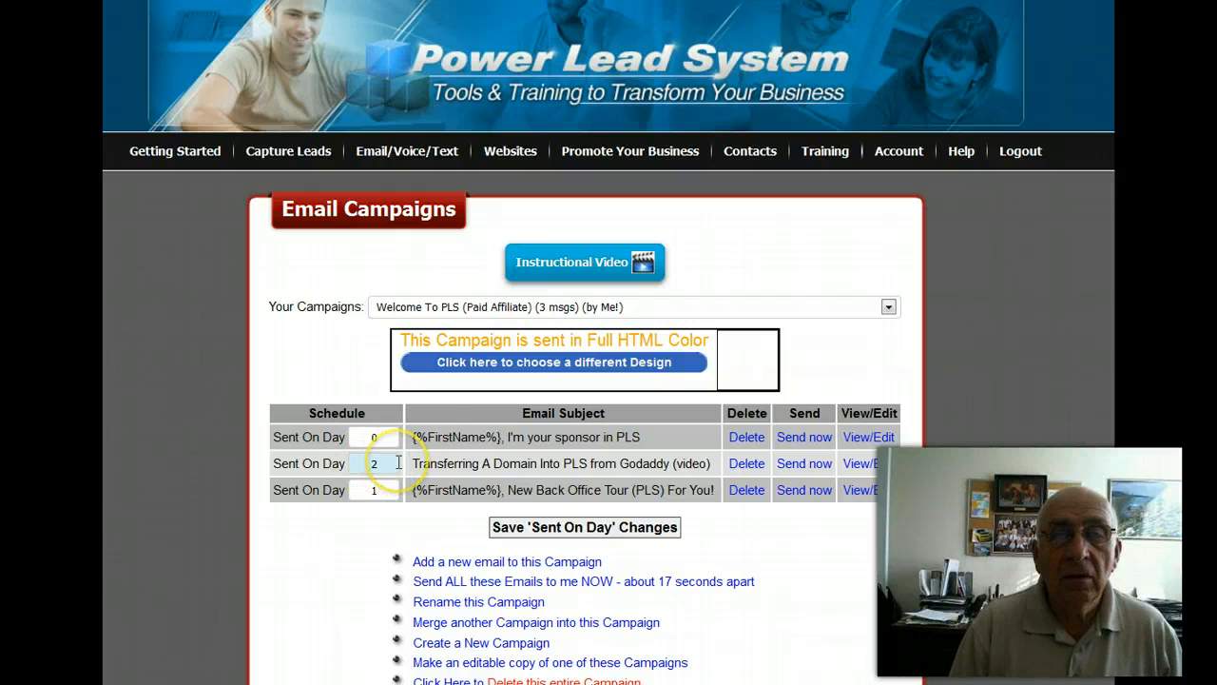
Open the domain transfer email for editing and replace its placeholder body text with the Recipient First Name variable.
mouse_move(629, 150)
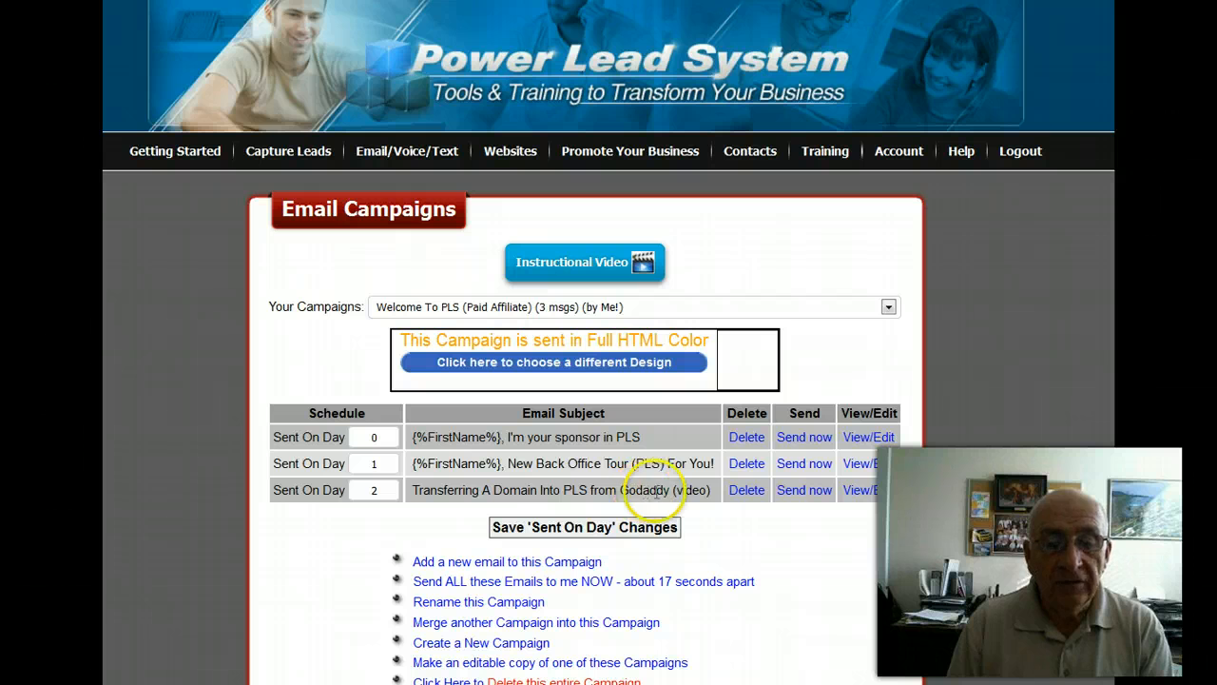
left_click(860, 490)
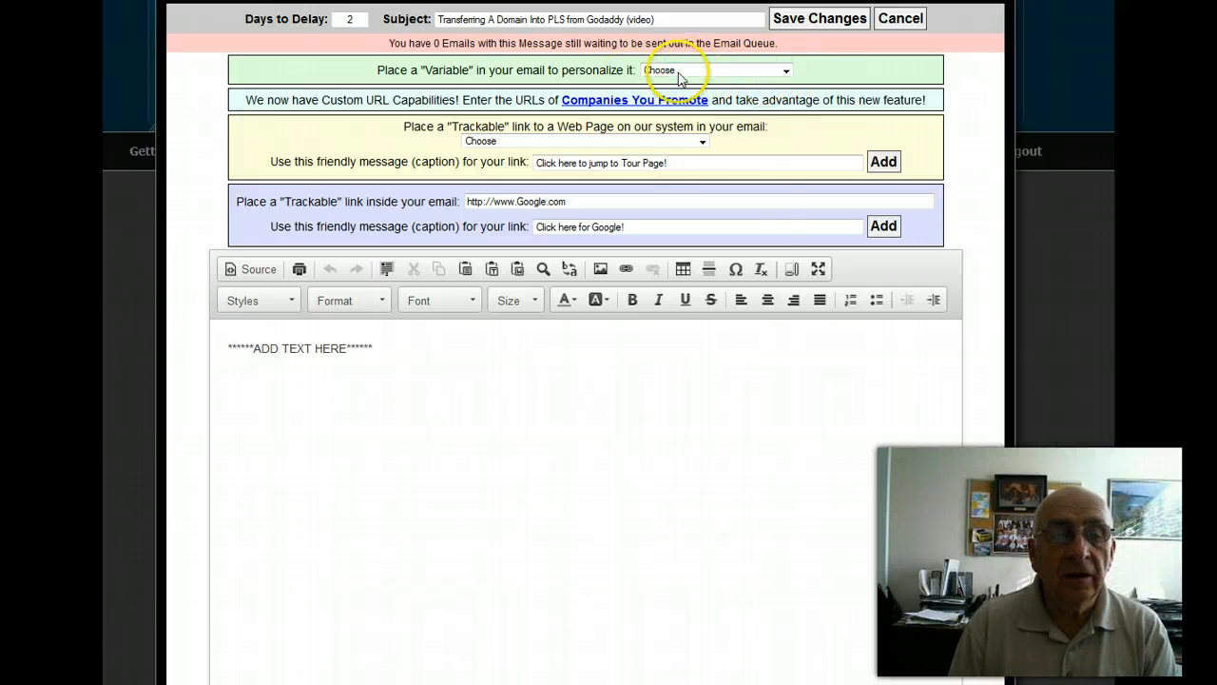
left_click(785, 73)
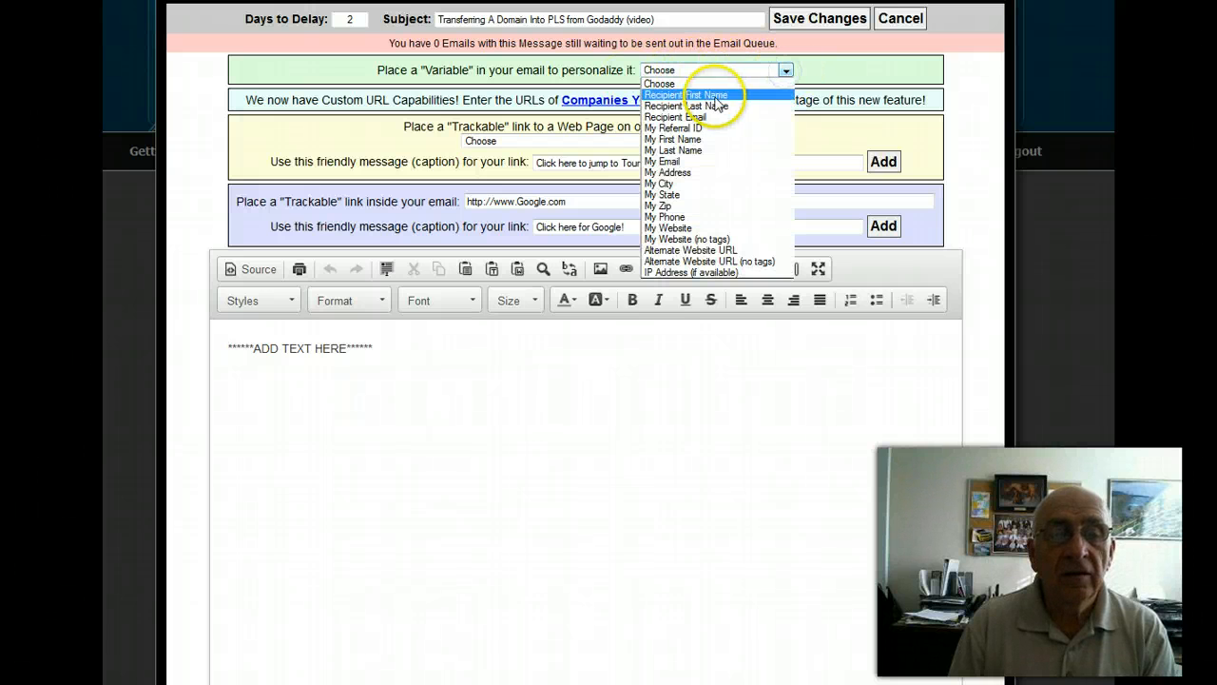
left_click(781, 361)
triple_click(397, 338)
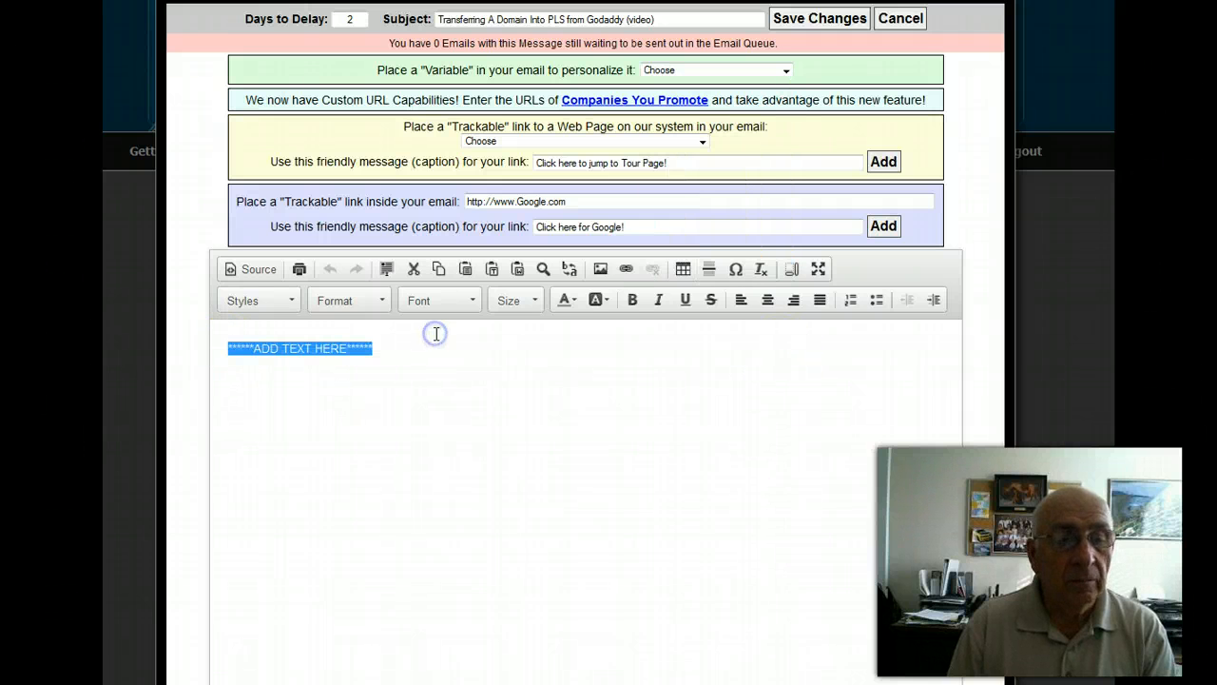
key("Delete")
left_click(231, 349)
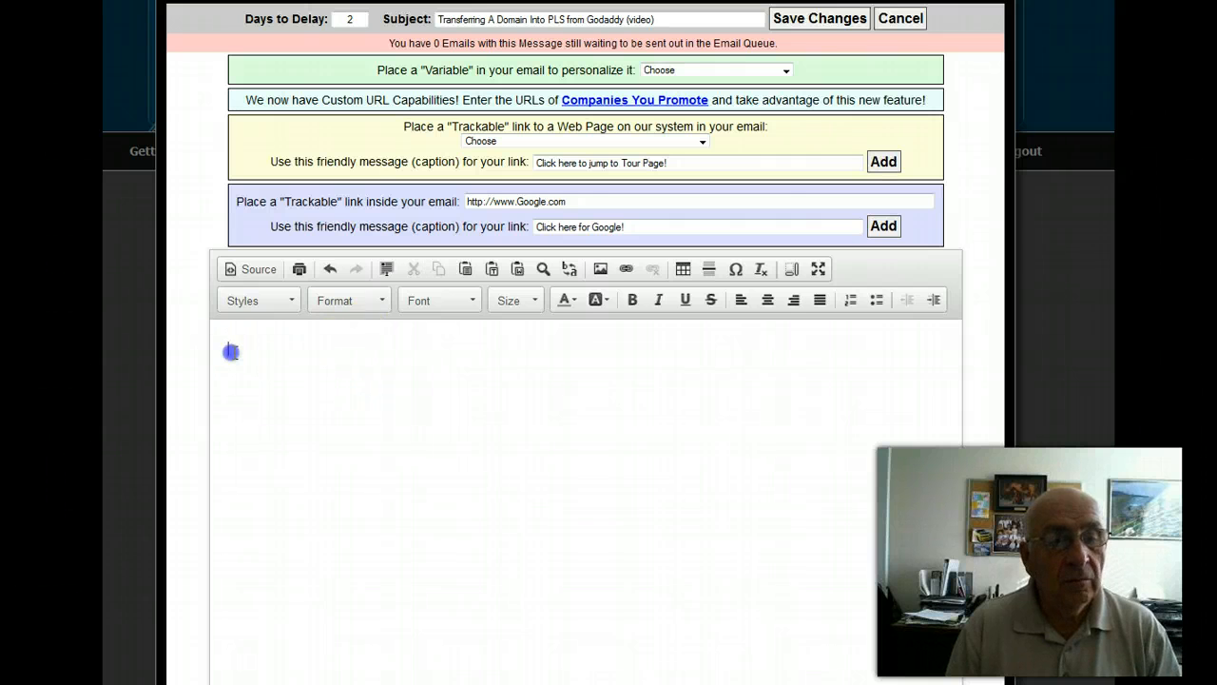
left_click(786, 70)
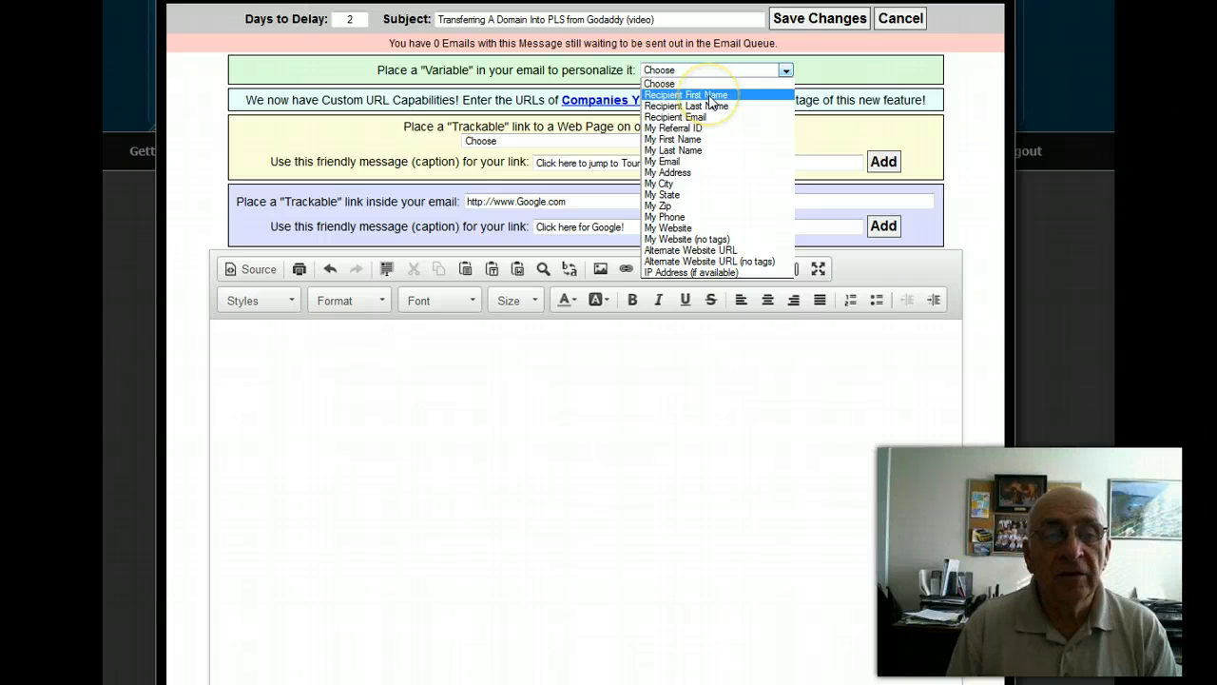
left_click(712, 96)
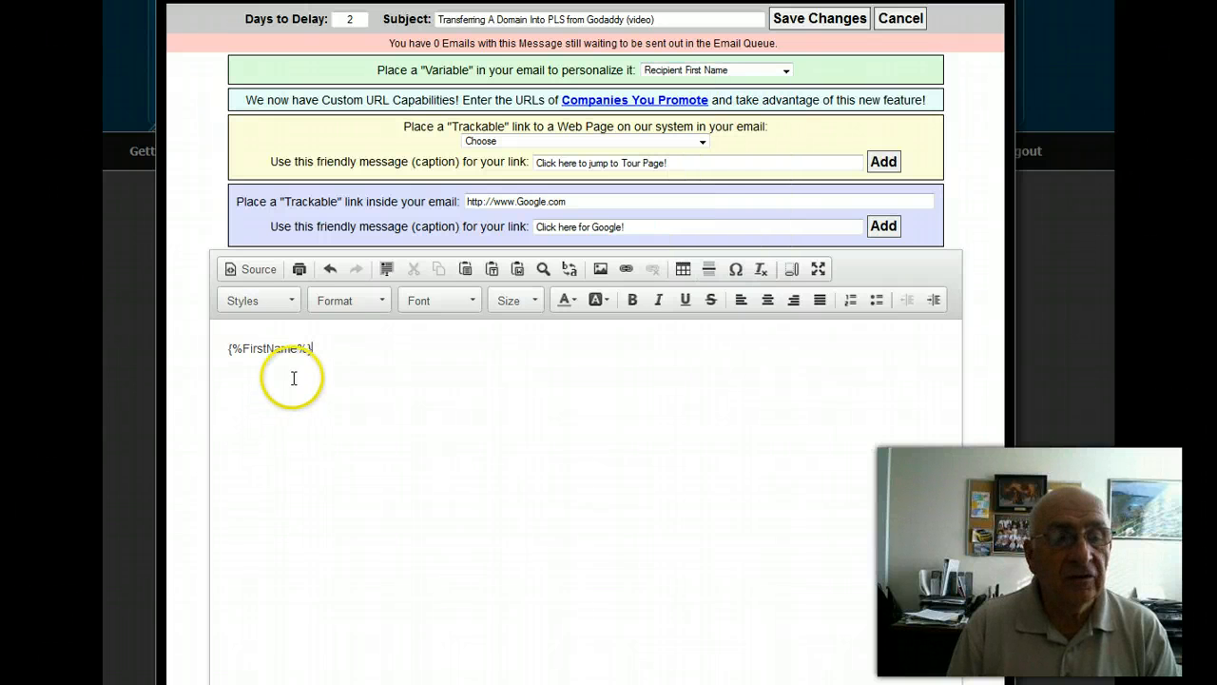
Copy the {%FirstName%} variable from the body to the start of the subject line, followed by a comma and a space.
left_click(313, 350)
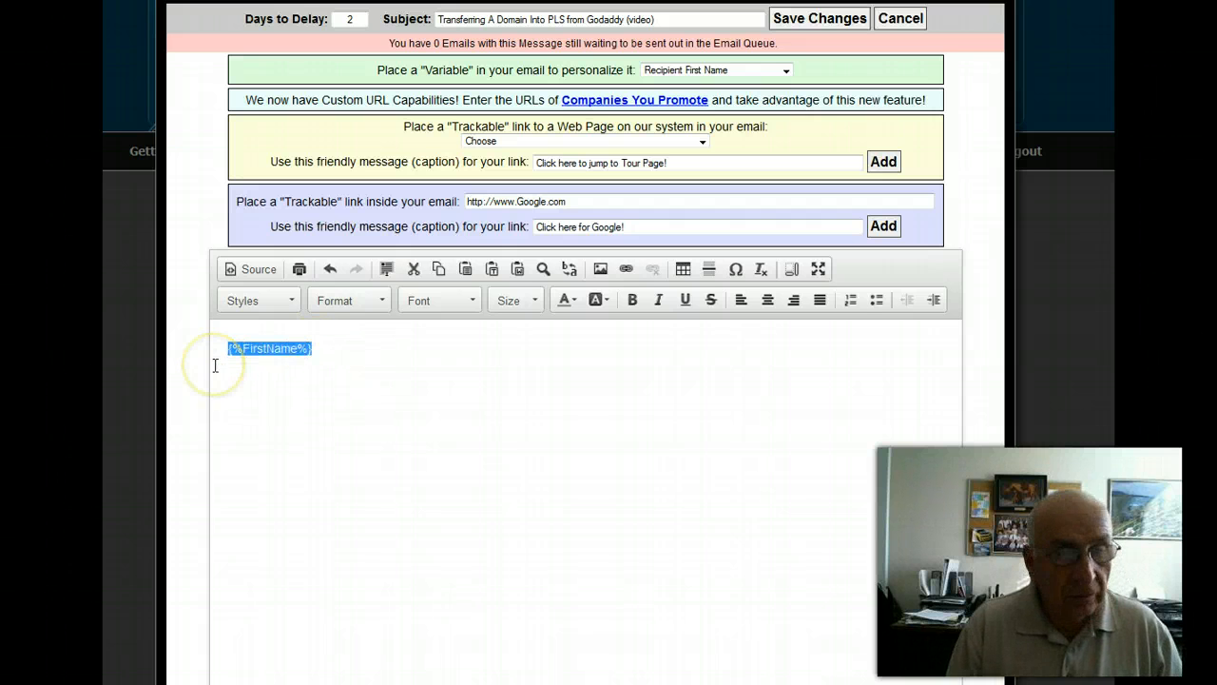
left_click(436, 19)
right_click(436, 19)
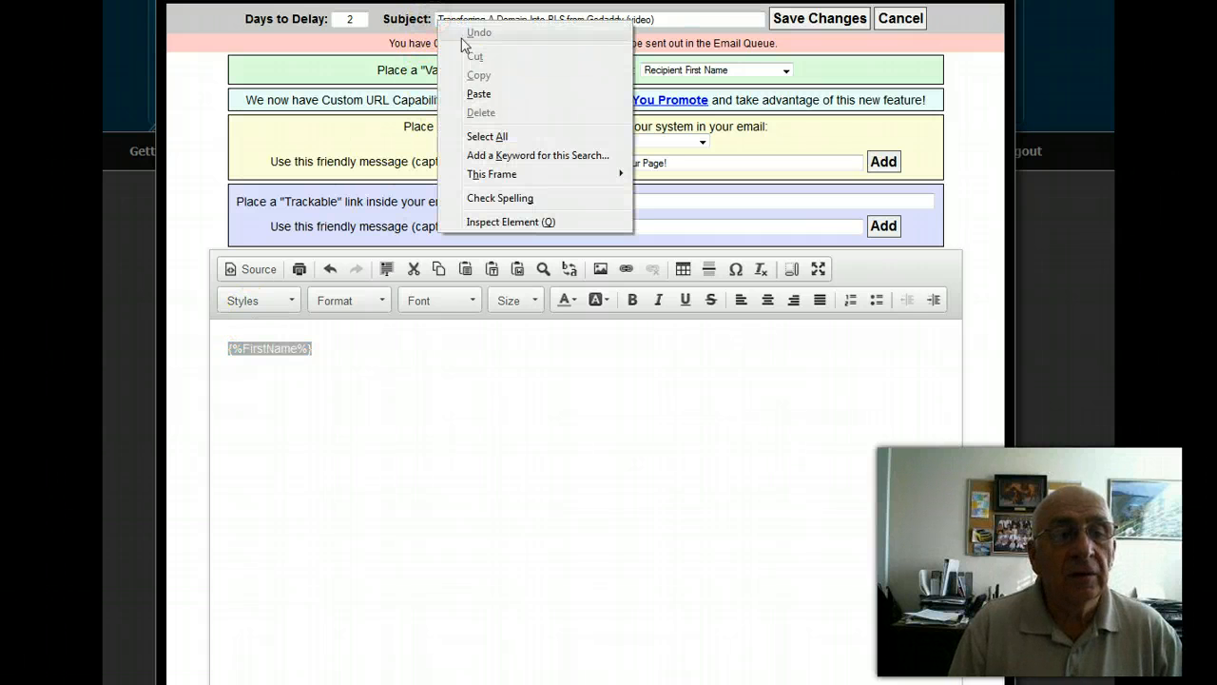
left_click(479, 90)
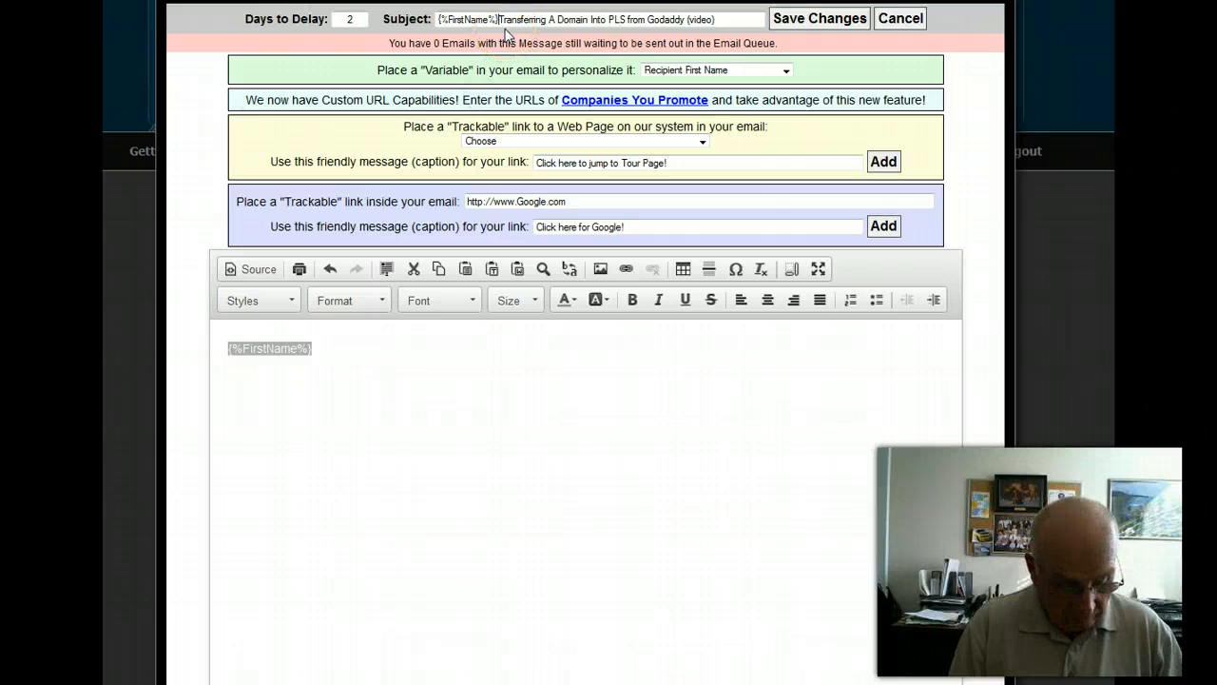
type(",")
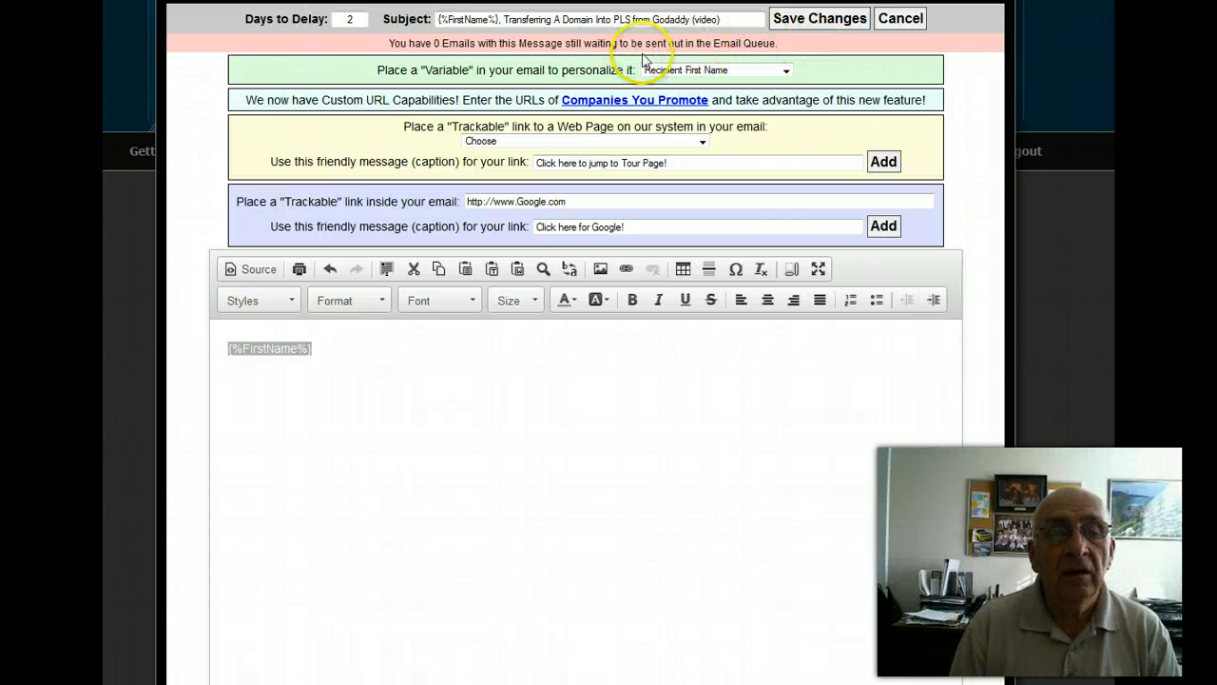
Start a new paragraph below the {%FirstName%} variable, and copy the message text through the closing lines from the Word document.
left_click(350, 352)
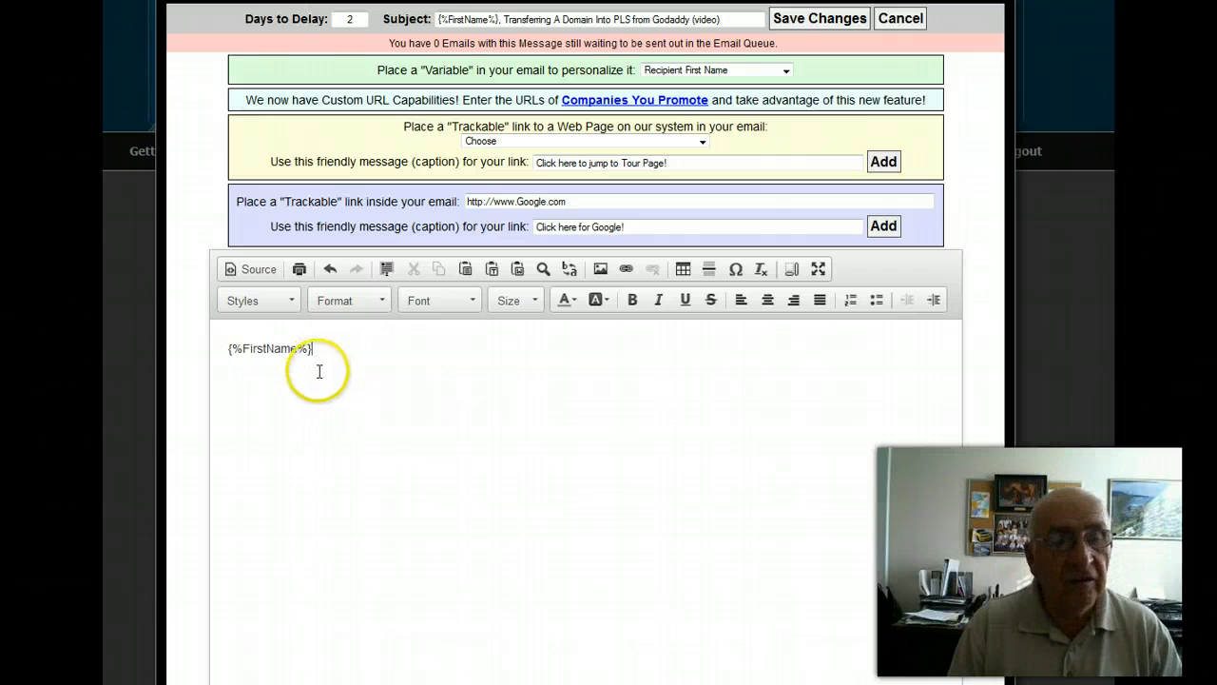
key("Return")
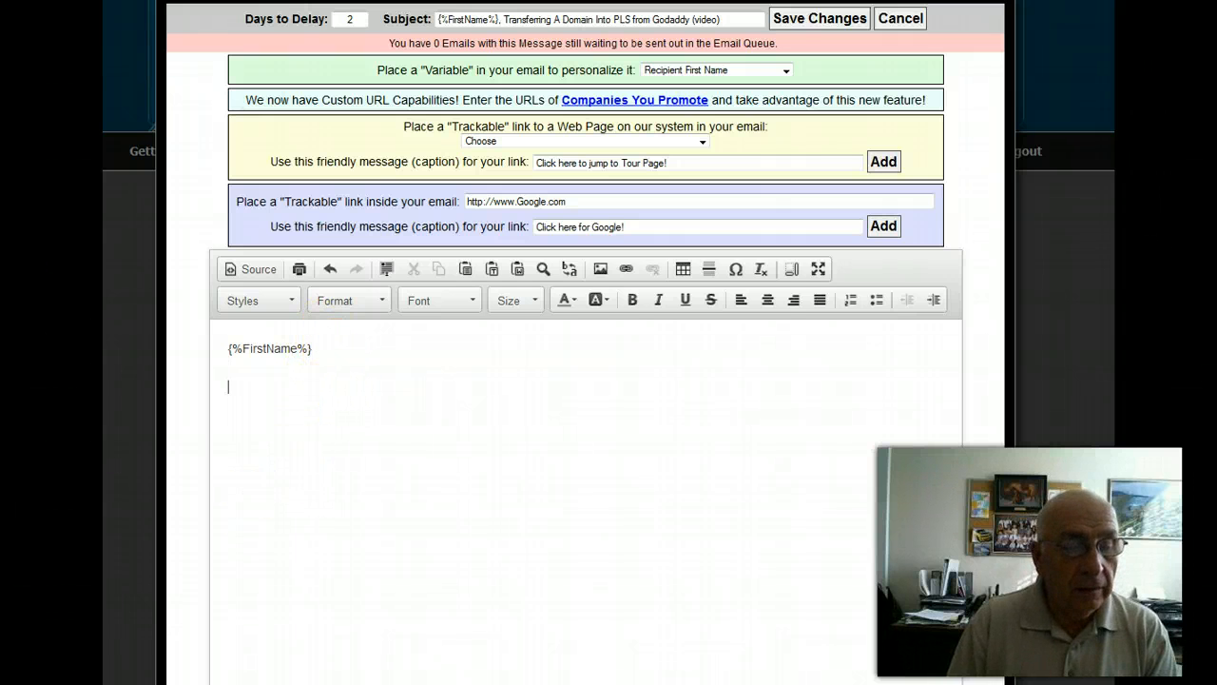
key("alt+Tab")
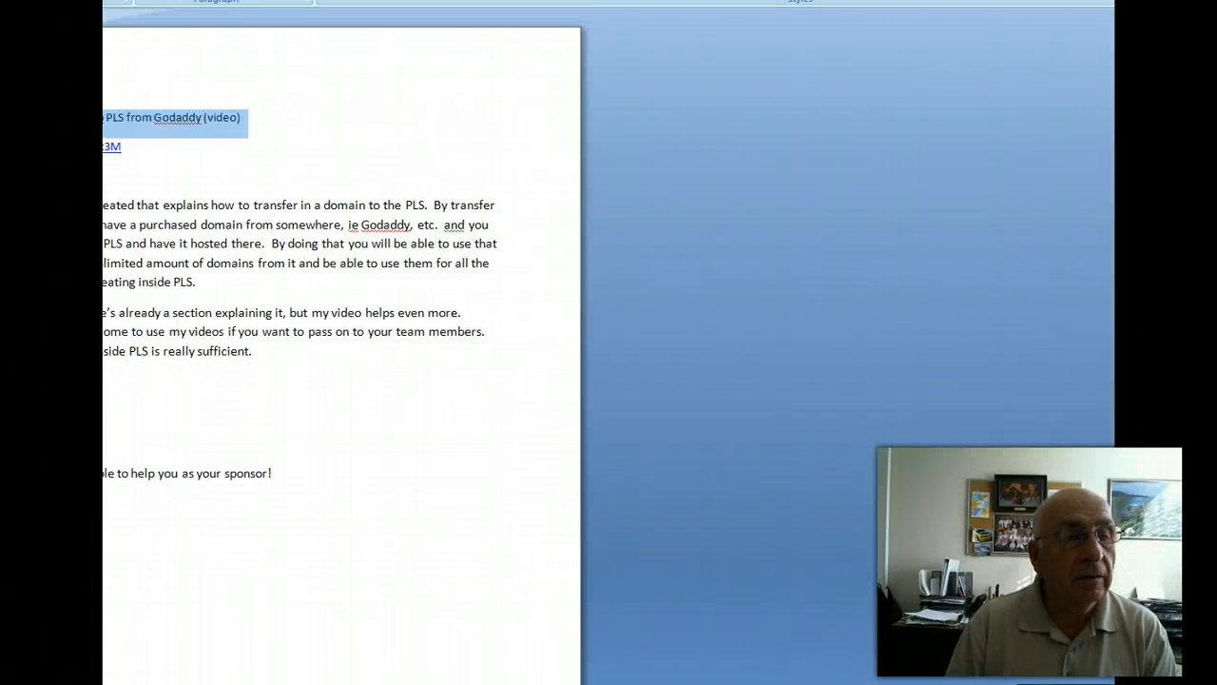
left_click_drag(104, 204, 315, 499)
right_click(169, 241)
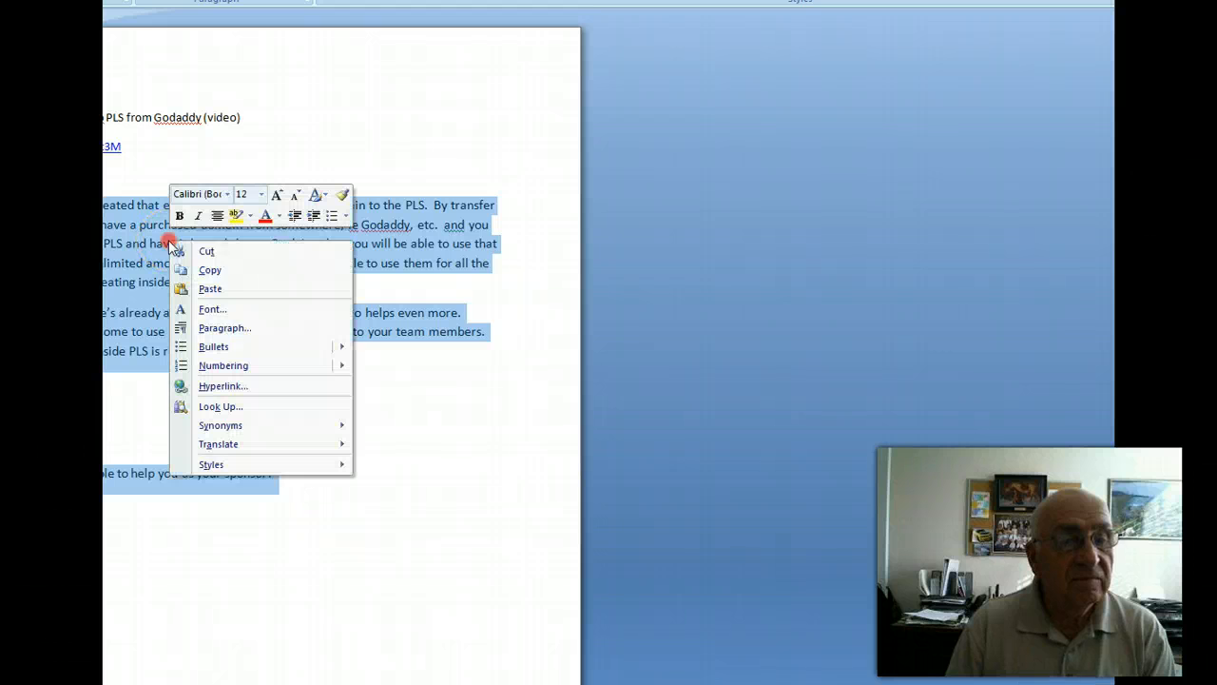
left_click(211, 271)
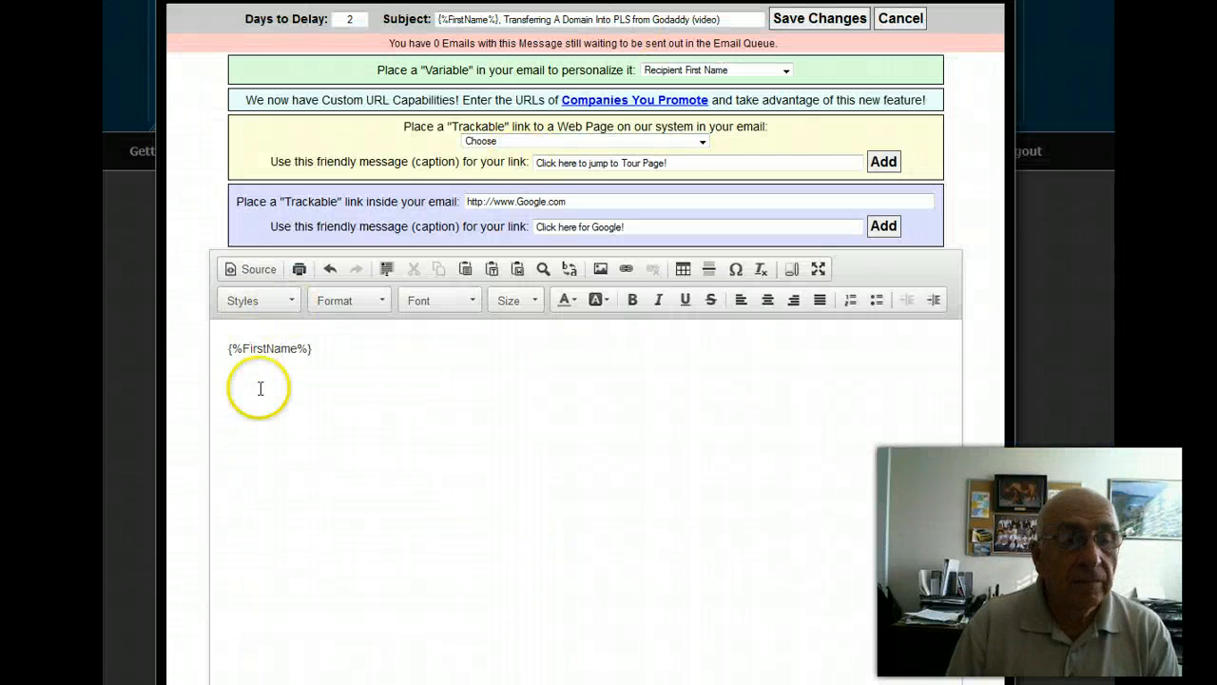
Paste the copied message text below the {%FirstName%} variable in the email body, cleaning its Word formatting.
left_click(241, 396)
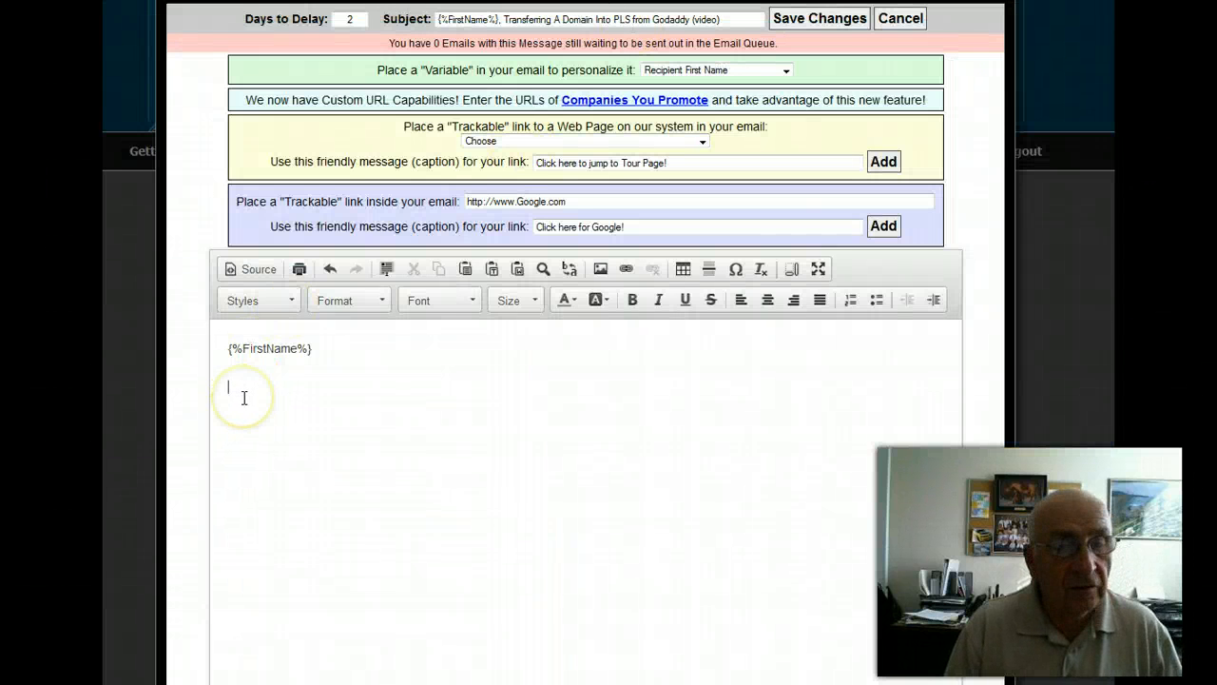
key("ctrl+v")
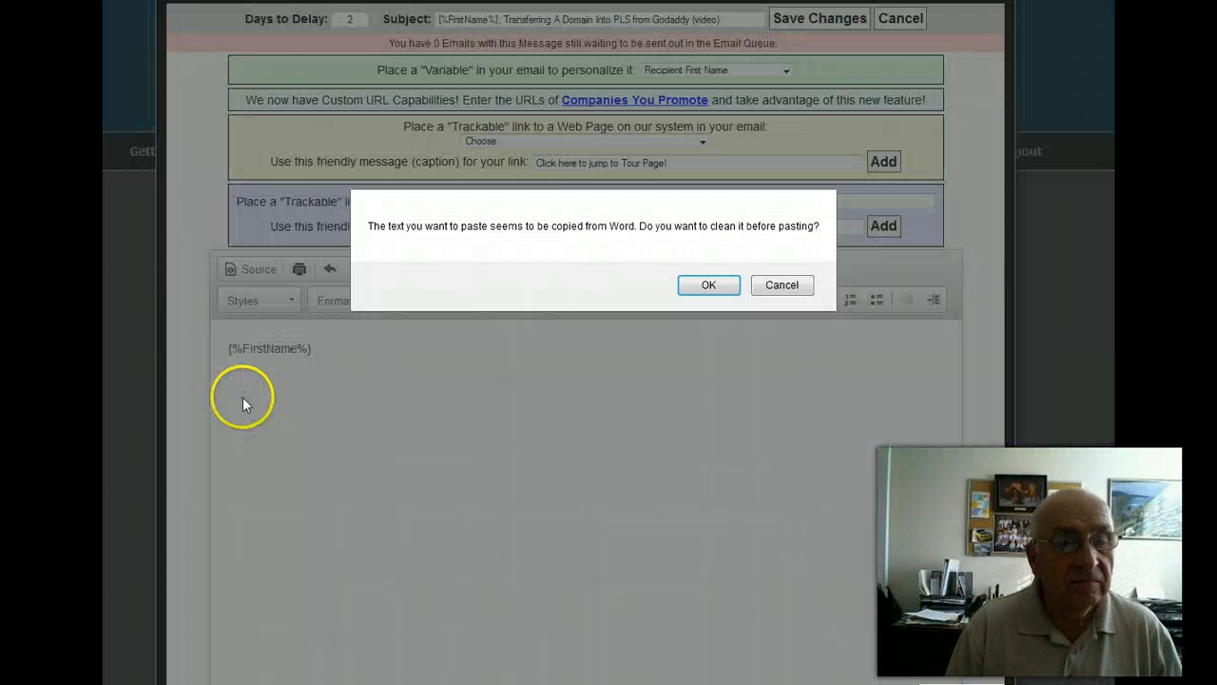
left_click(705, 285)
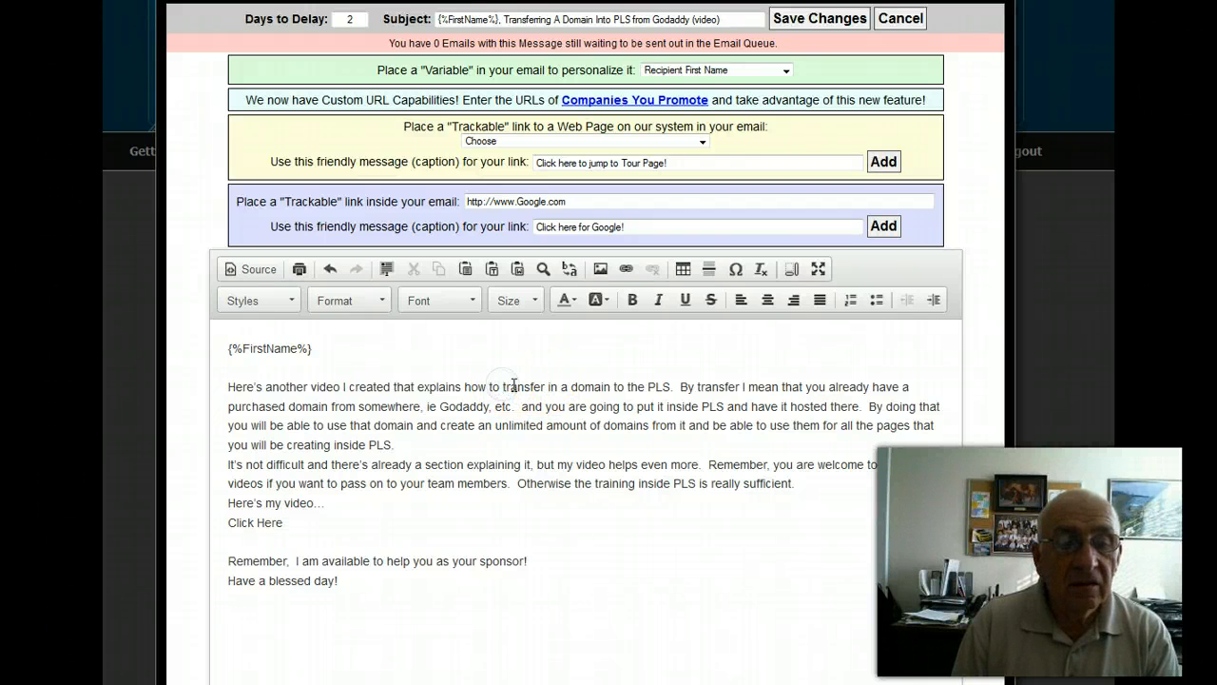
Break the start of the first paragraph into short lines after "explains how to", "I mean that" and "from somewhere,".
key("Return")
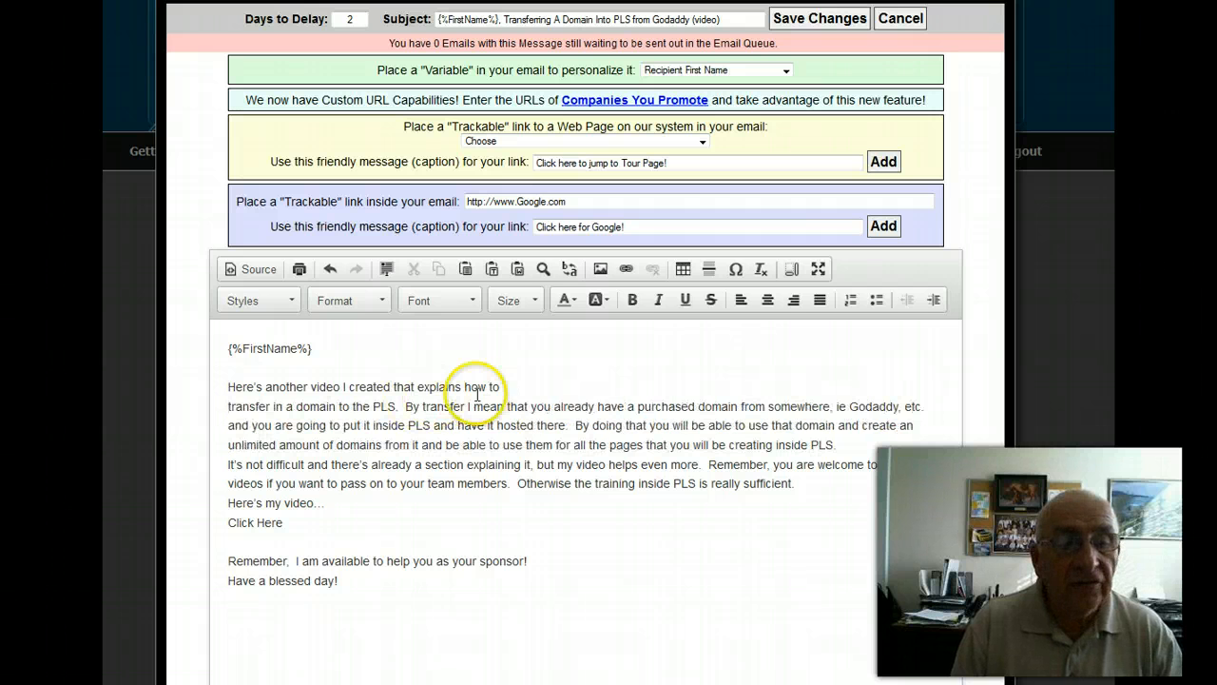
left_click(530, 406)
key("Return")
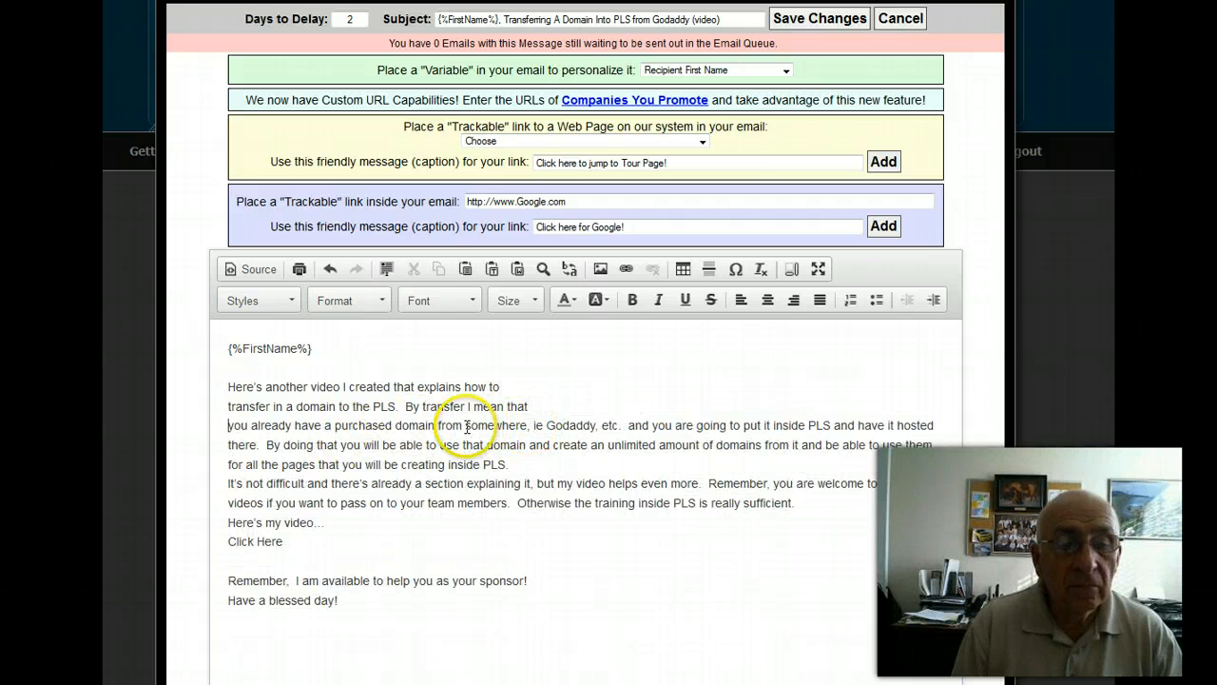
left_click(496, 425)
key("BackSpace")
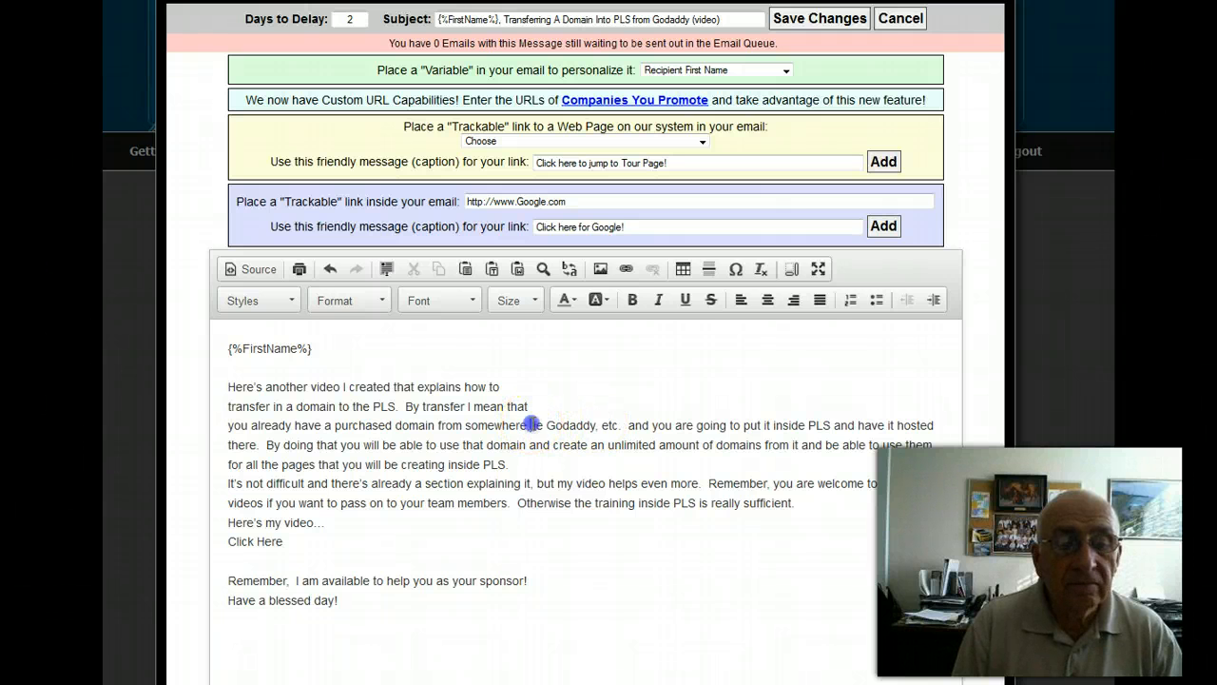
left_click(533, 425)
key("Return")
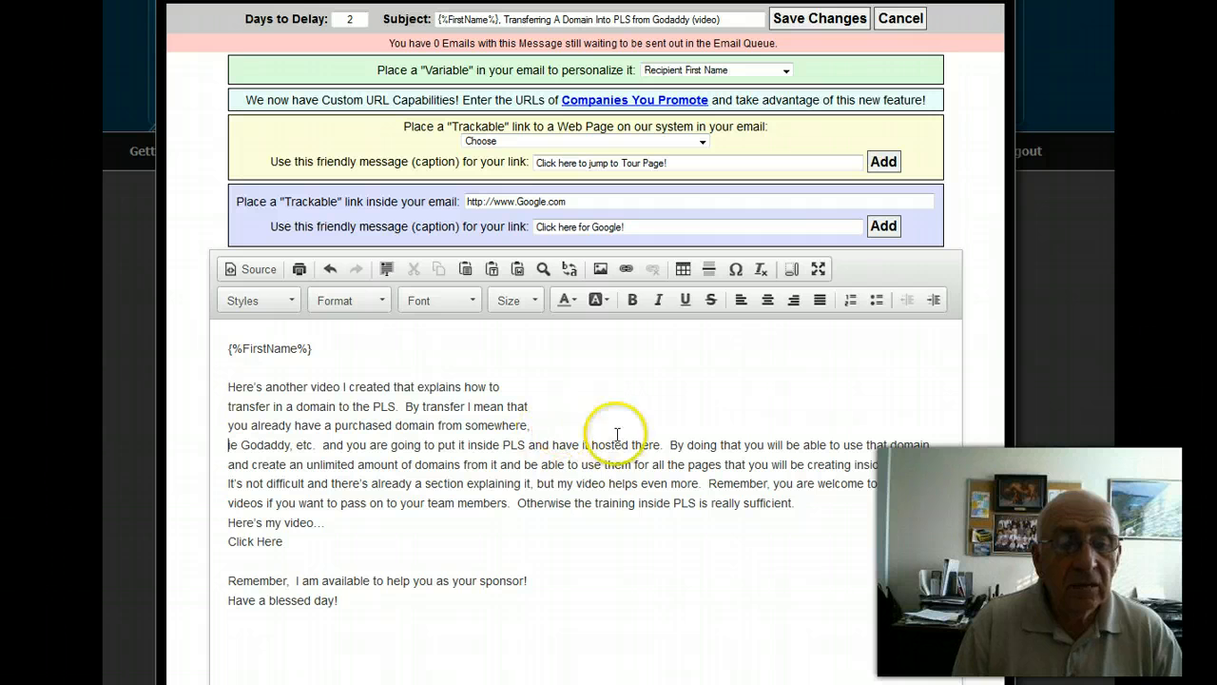
Break the rest of the first paragraph into short lines after "put it inside PLS", "will be able", "amount of" and "for all the".
left_click(526, 444)
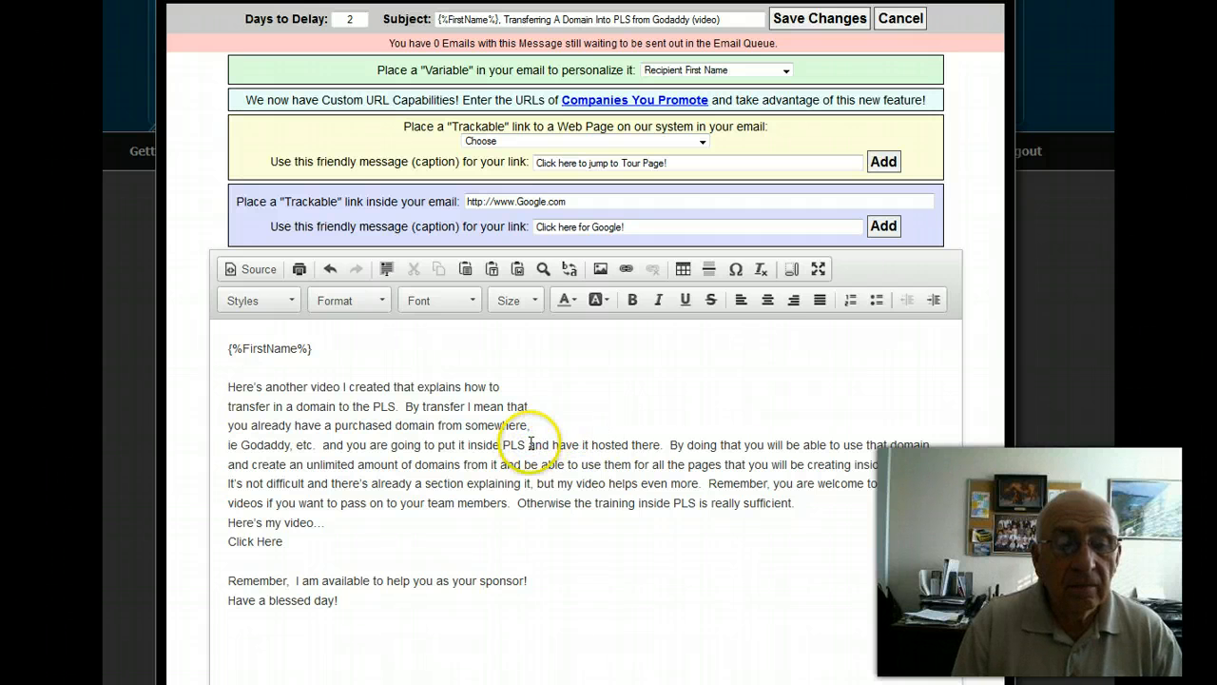
key("Return")
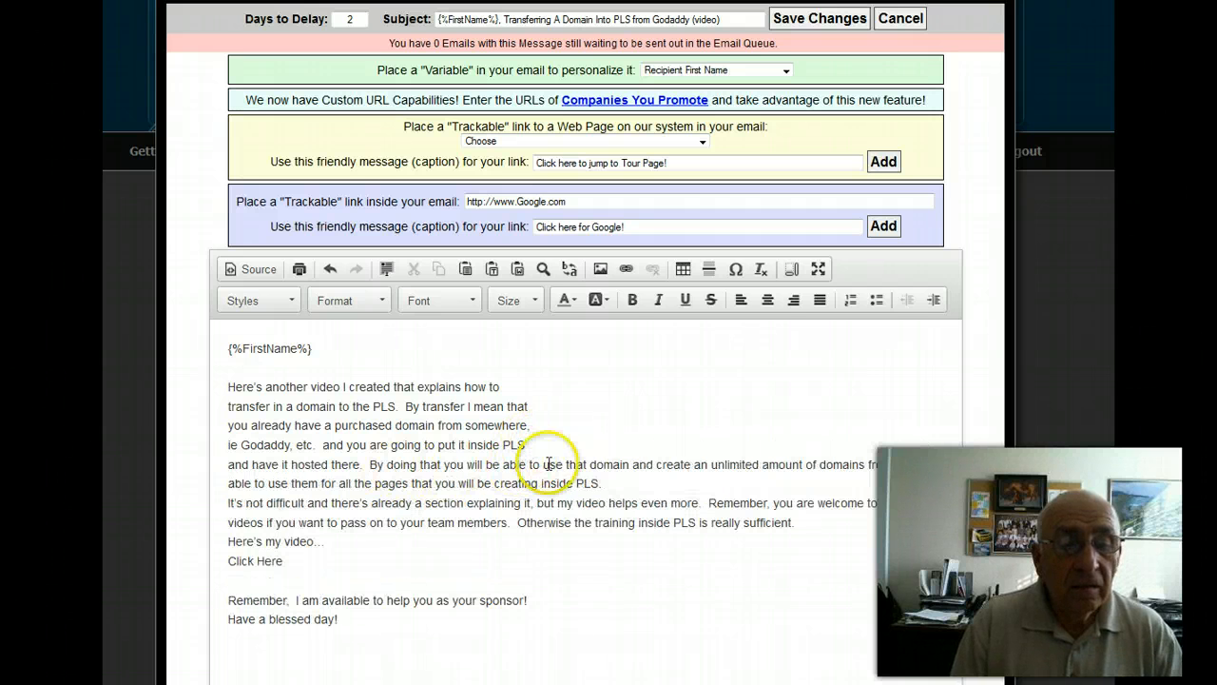
left_click(529, 463)
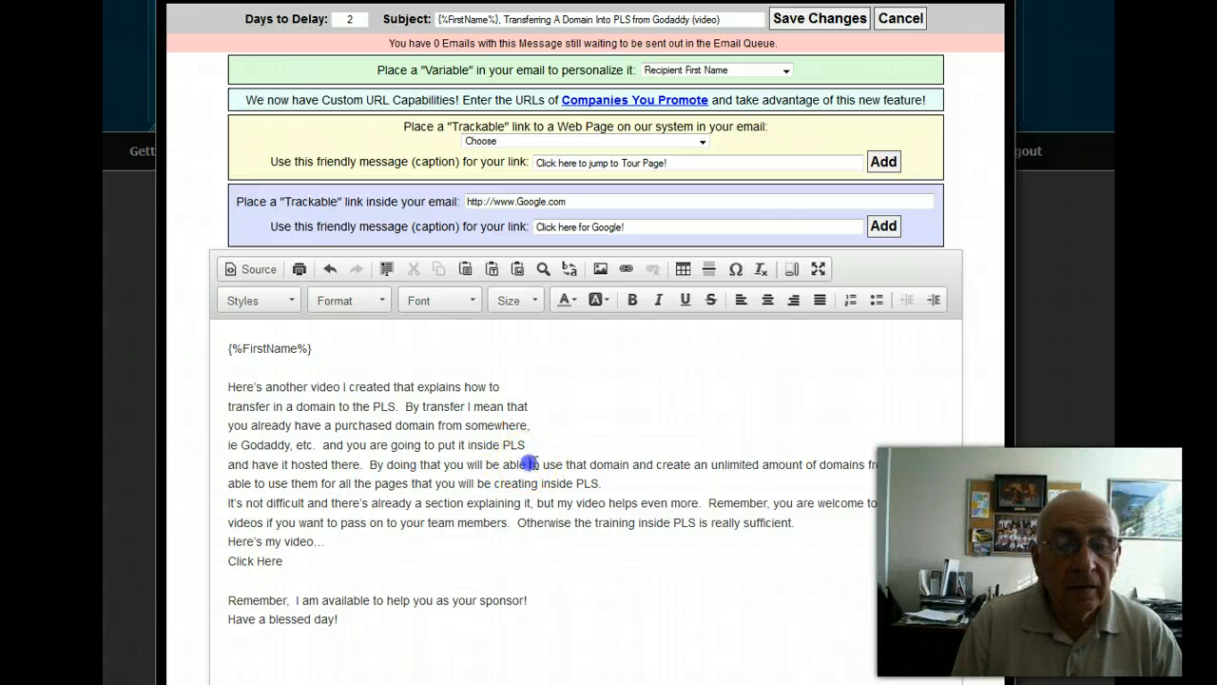
key("Return")
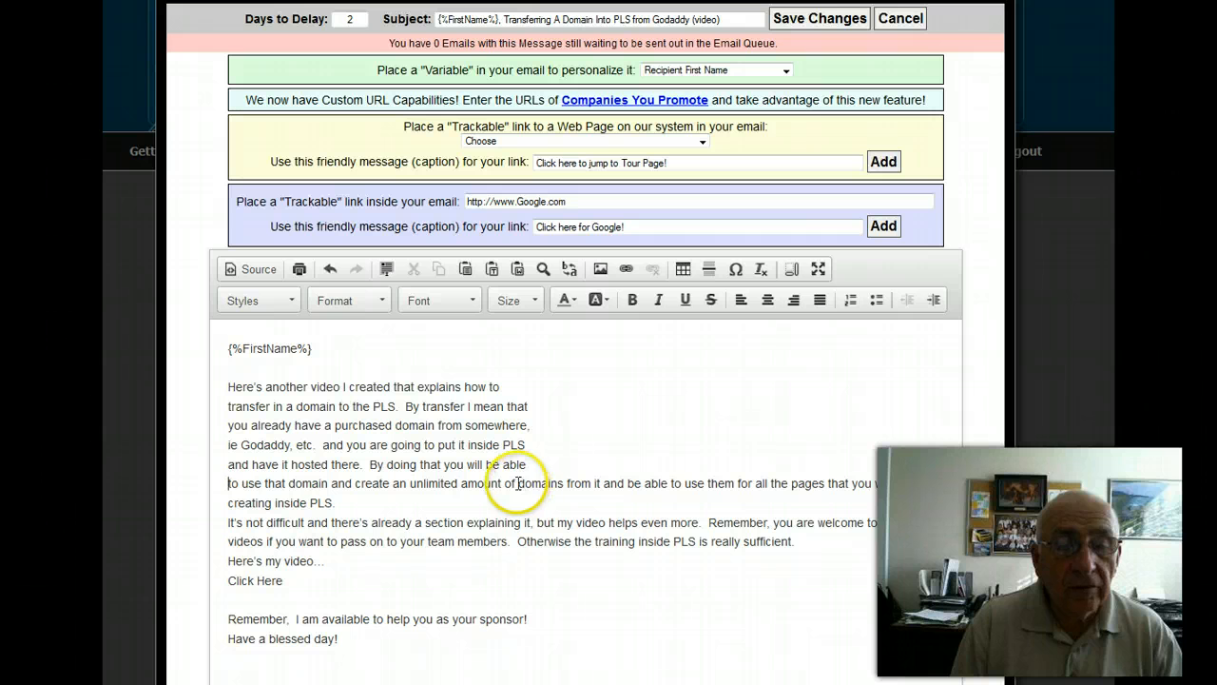
left_click(515, 486)
key("Return")
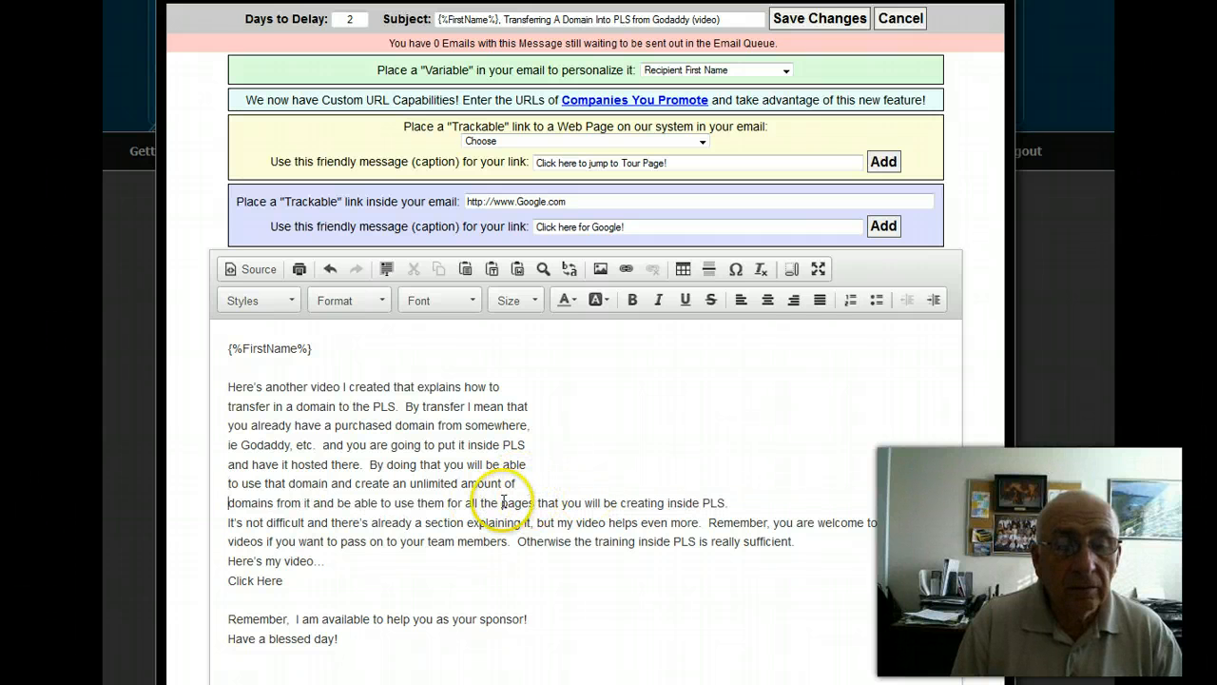
key("Return")
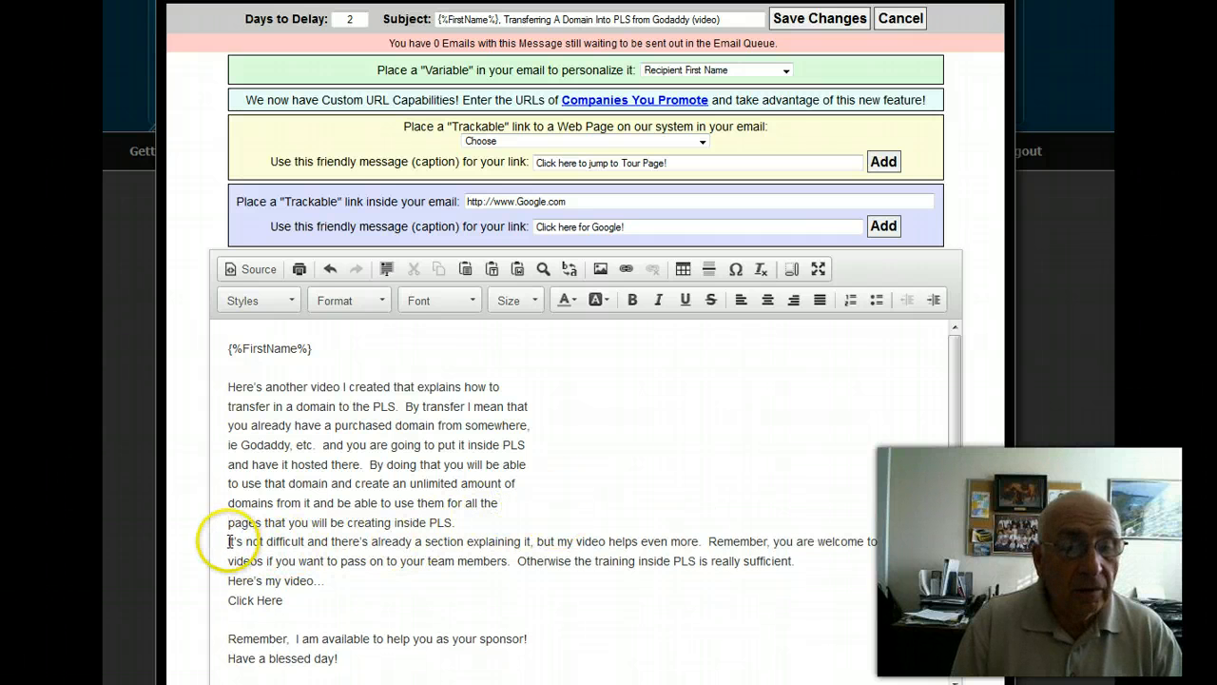
Insert two blank lines before "It's not difficult" and one each before "Here's my video…" and "Click Here".
key("Return")
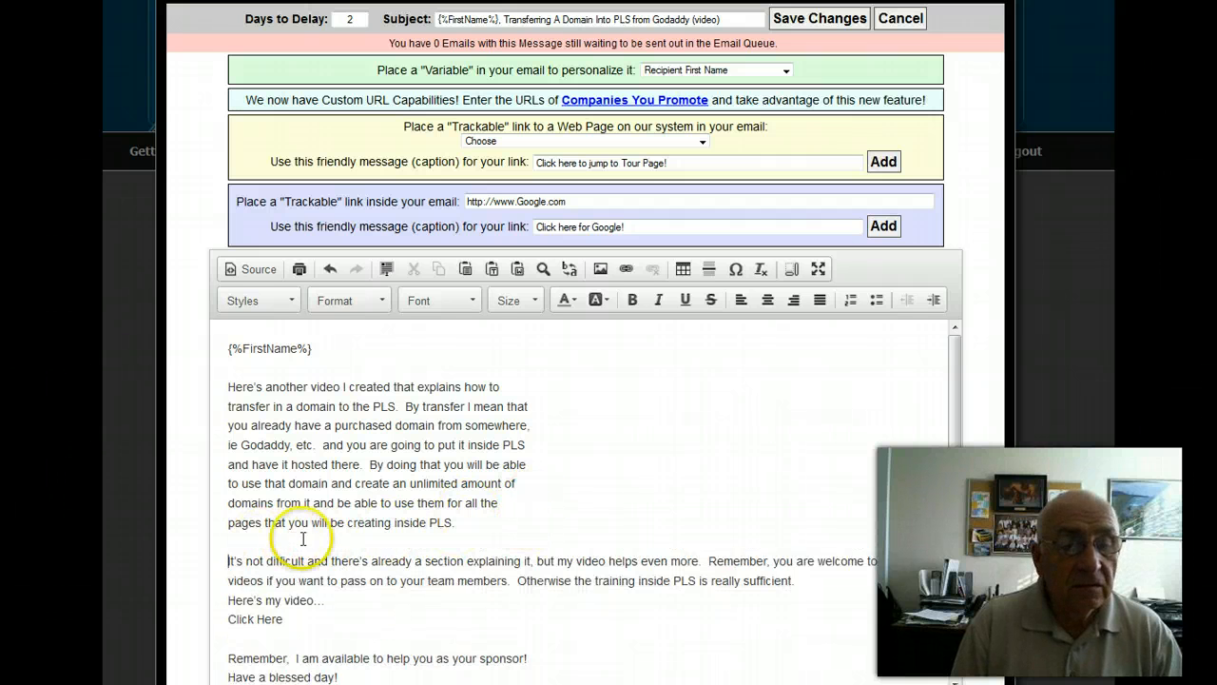
key("Return")
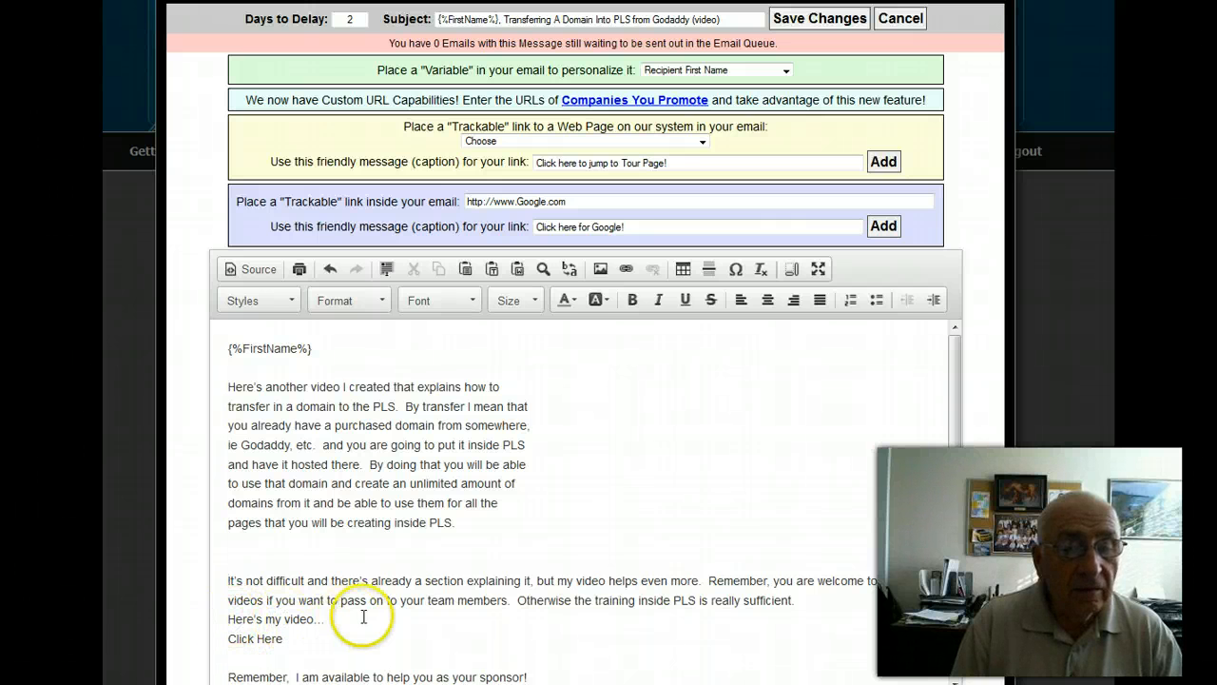
key("Return")
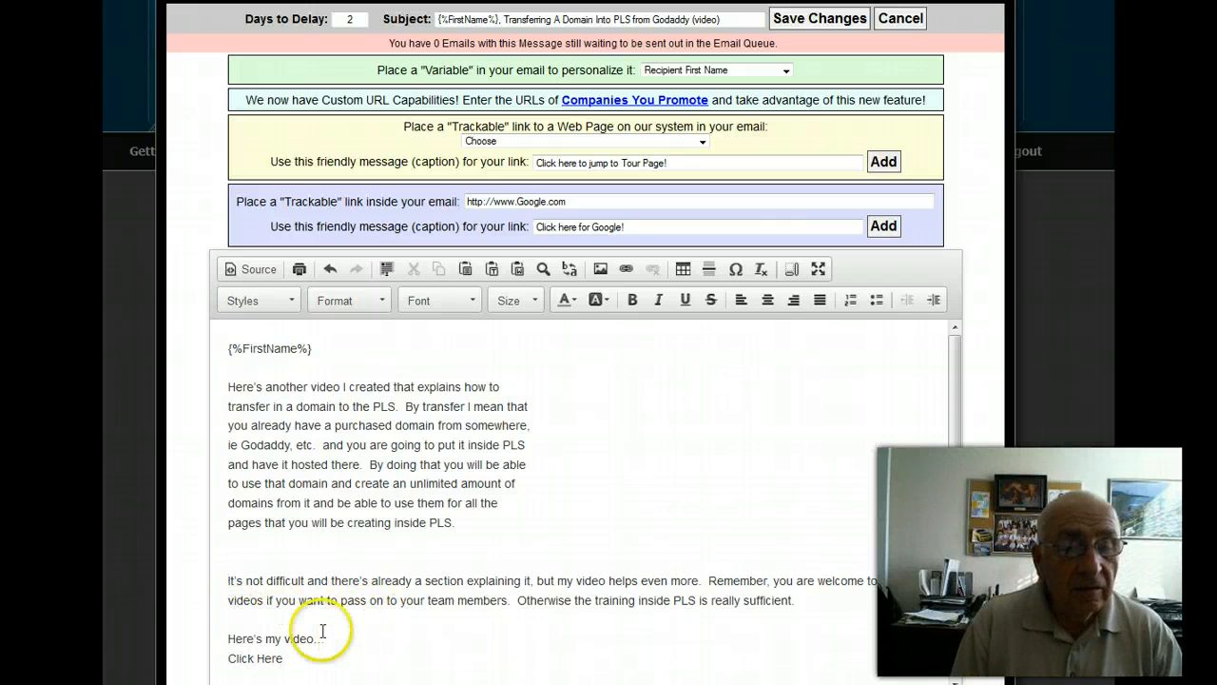
left_click(229, 656)
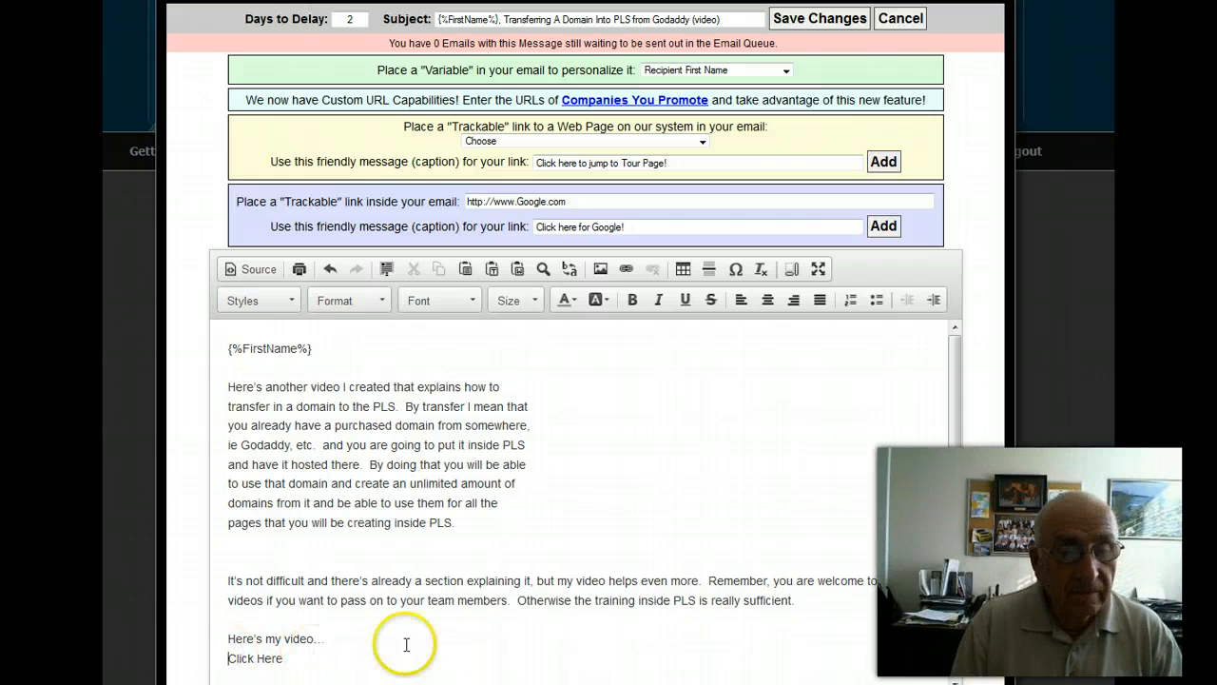
key("Return")
Copy the YouTube video link below the subject line in the Word document.
scroll(532, 551, "down", 2)
scroll(547, 521, "down", 2)
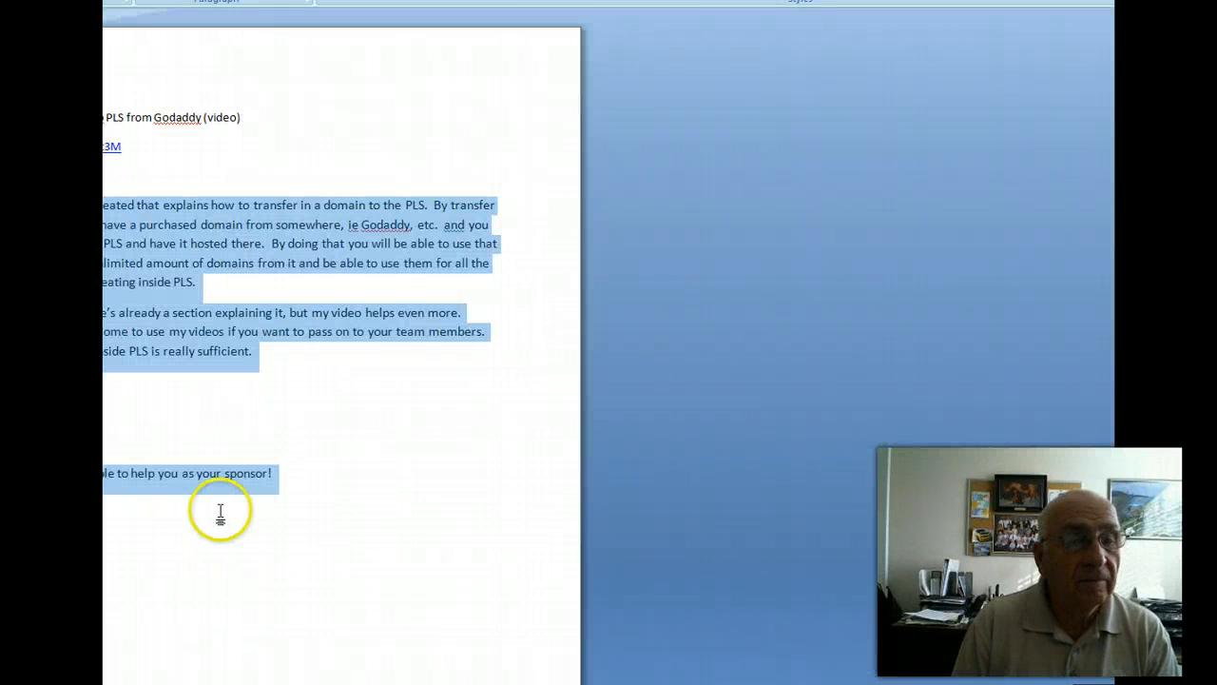
scroll(221, 511, "down", 1)
left_click_drag(121, 106, 57, 106)
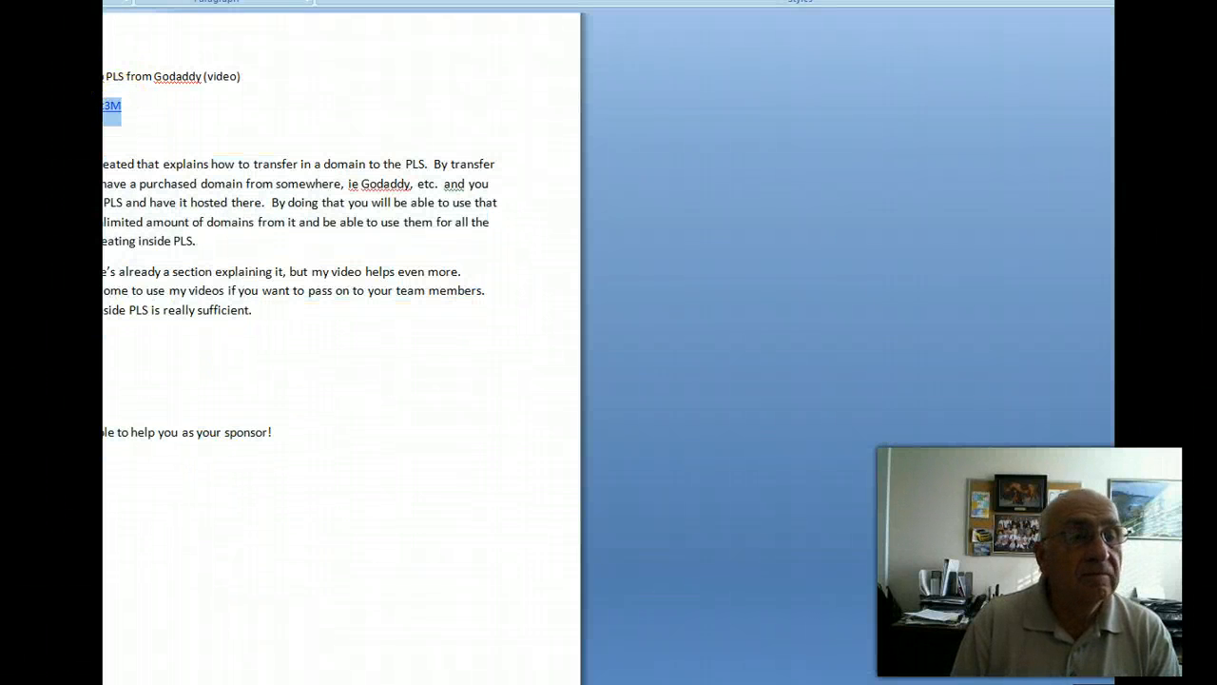
right_click(38, 104)
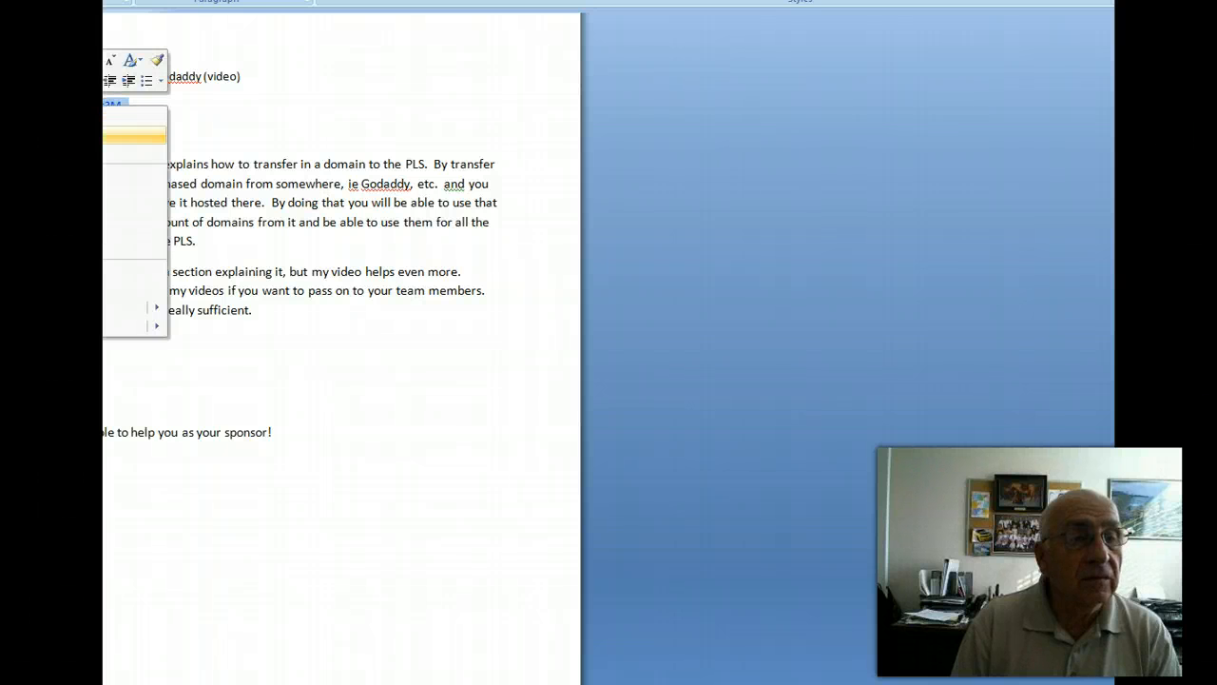
left_click(66, 135)
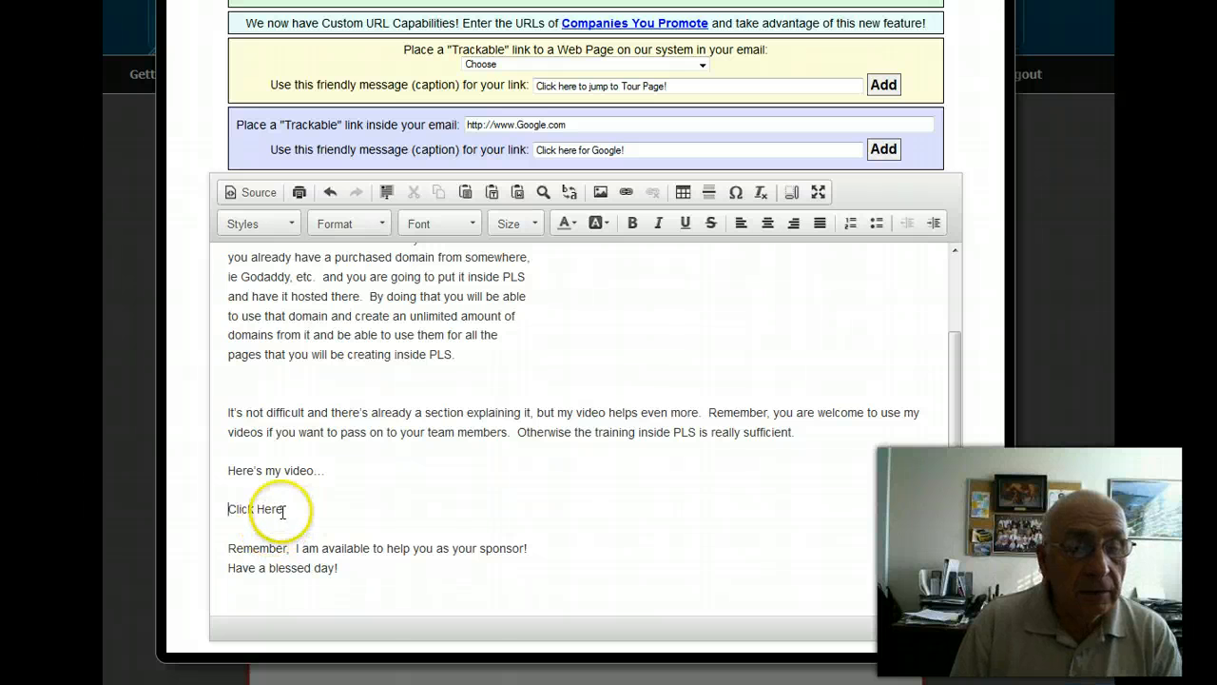
left_click_drag(284, 509, 229, 507)
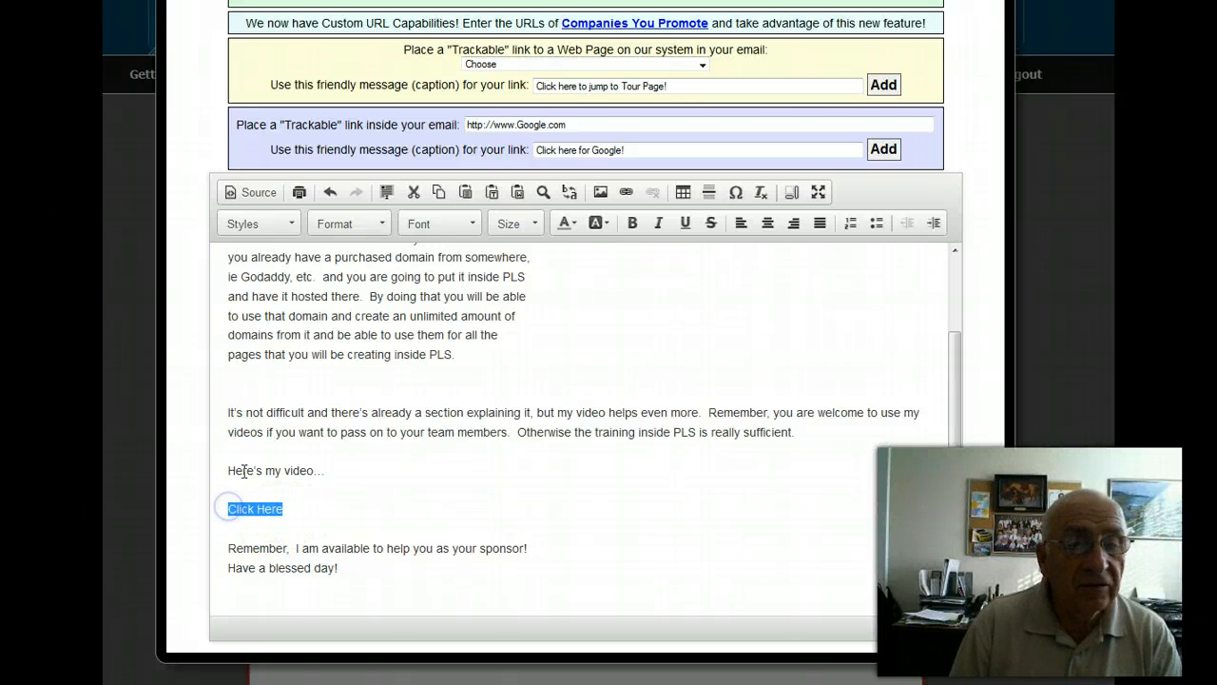
left_click(627, 193)
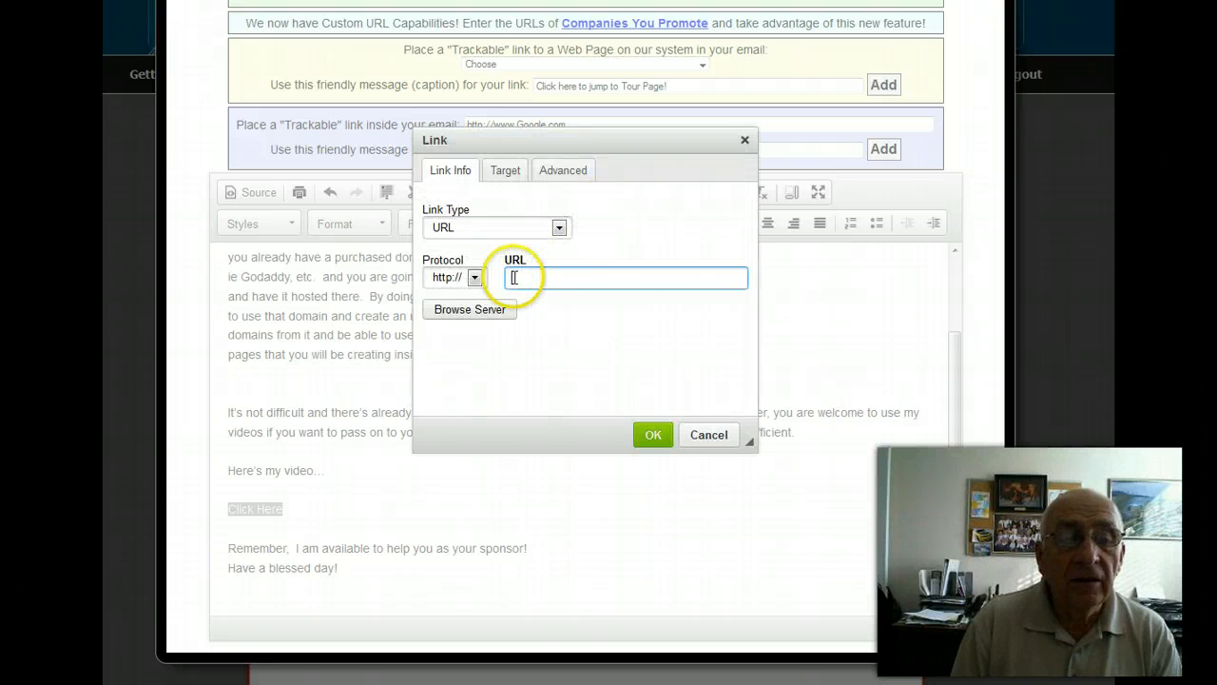
right_click(514, 277)
left_click(561, 354)
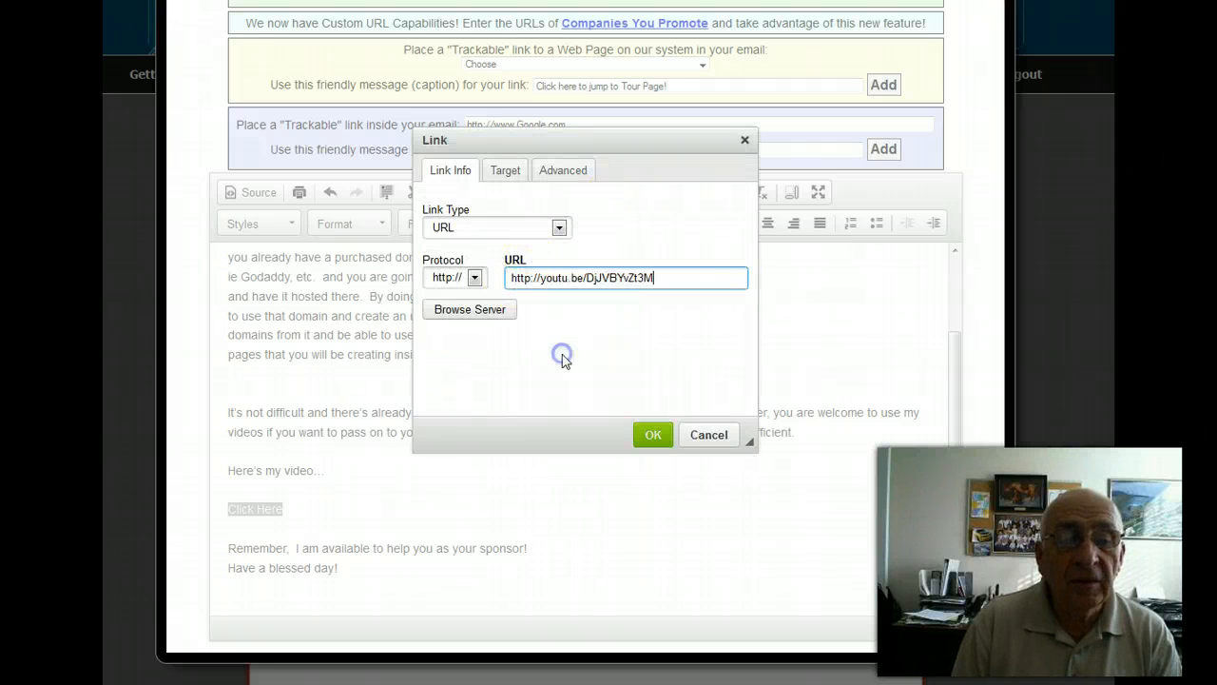
left_click(540, 300)
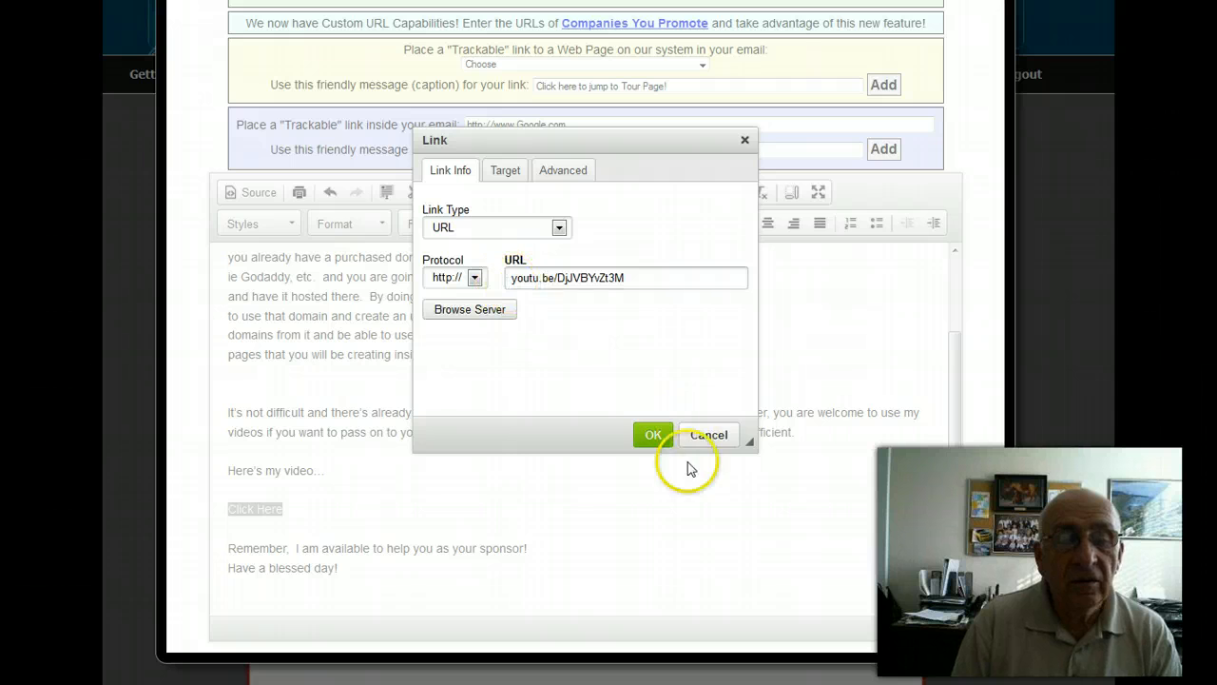
left_click(653, 437)
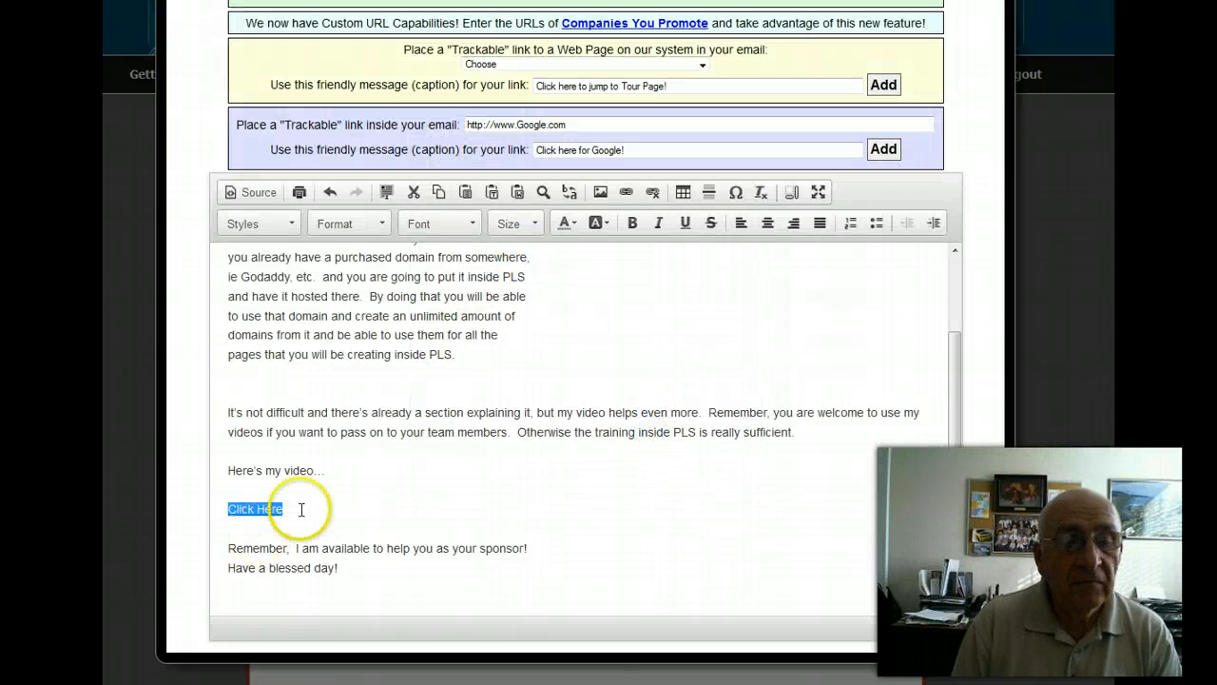
Check the URL set on the "Click Here" link in its link settings, and close them.
left_click(265, 509)
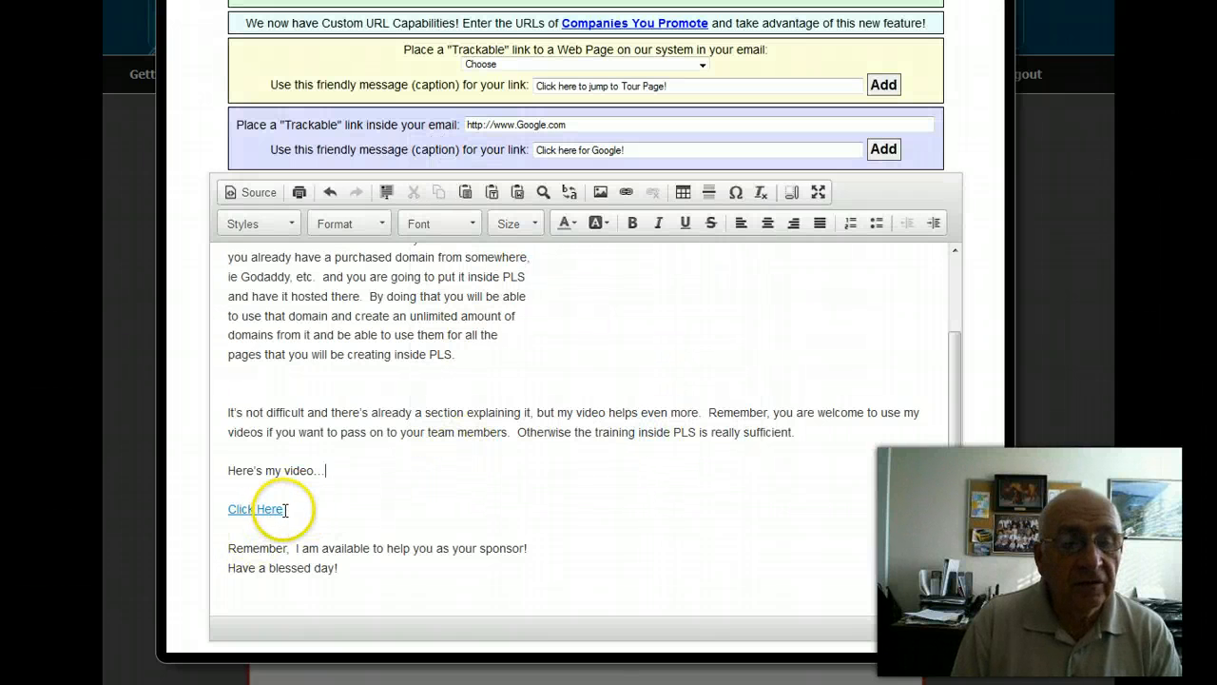
double_click(268, 509)
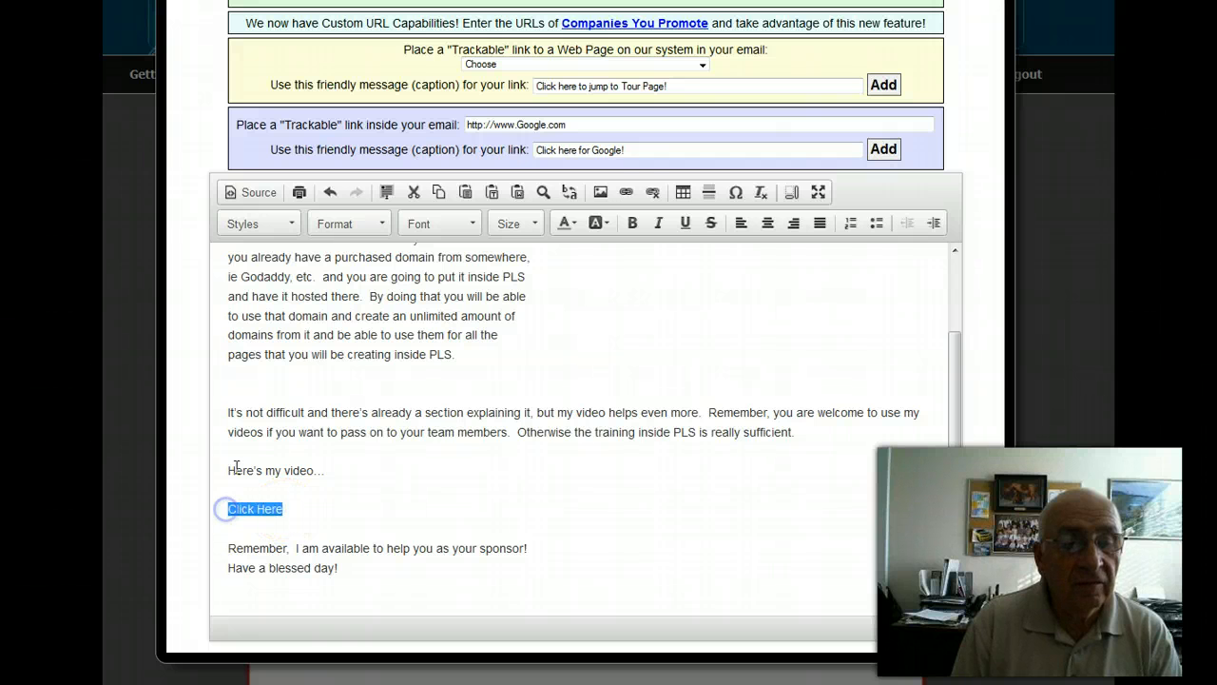
left_click(624, 194)
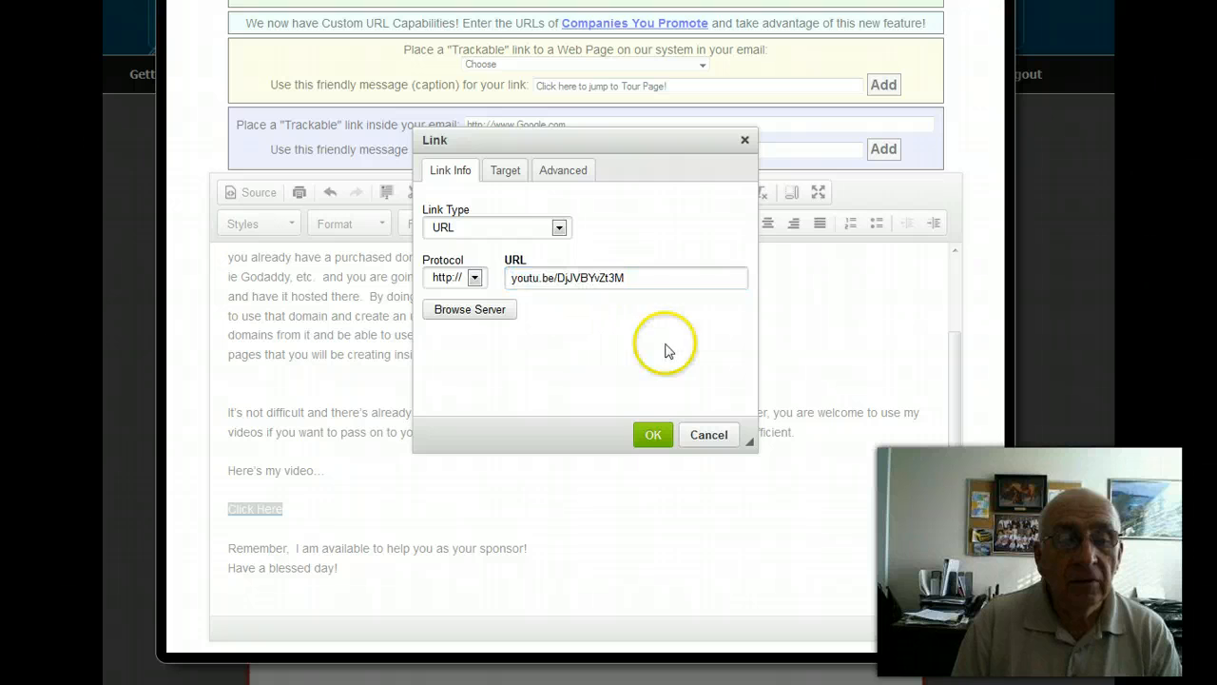
left_click(650, 434)
left_click(466, 498)
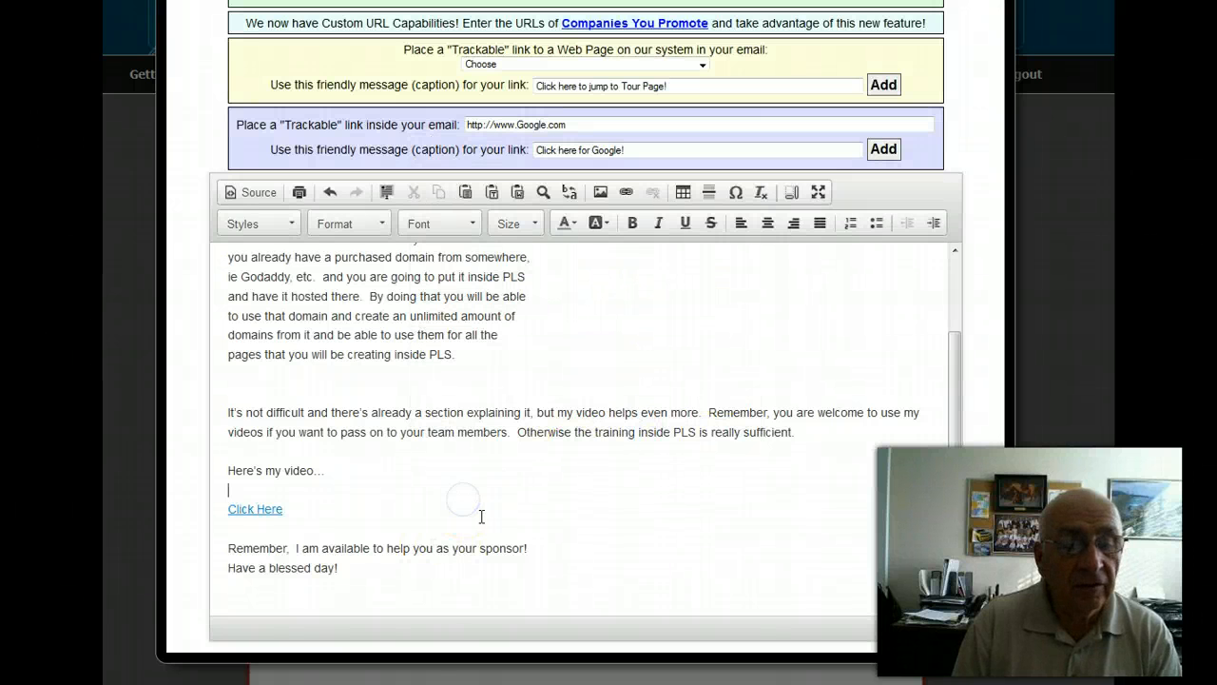
Insert one blank line each before "Remember, I am available to help you as your sponsor!" and "Have a blessed day!".
left_click(231, 544)
key("Return")
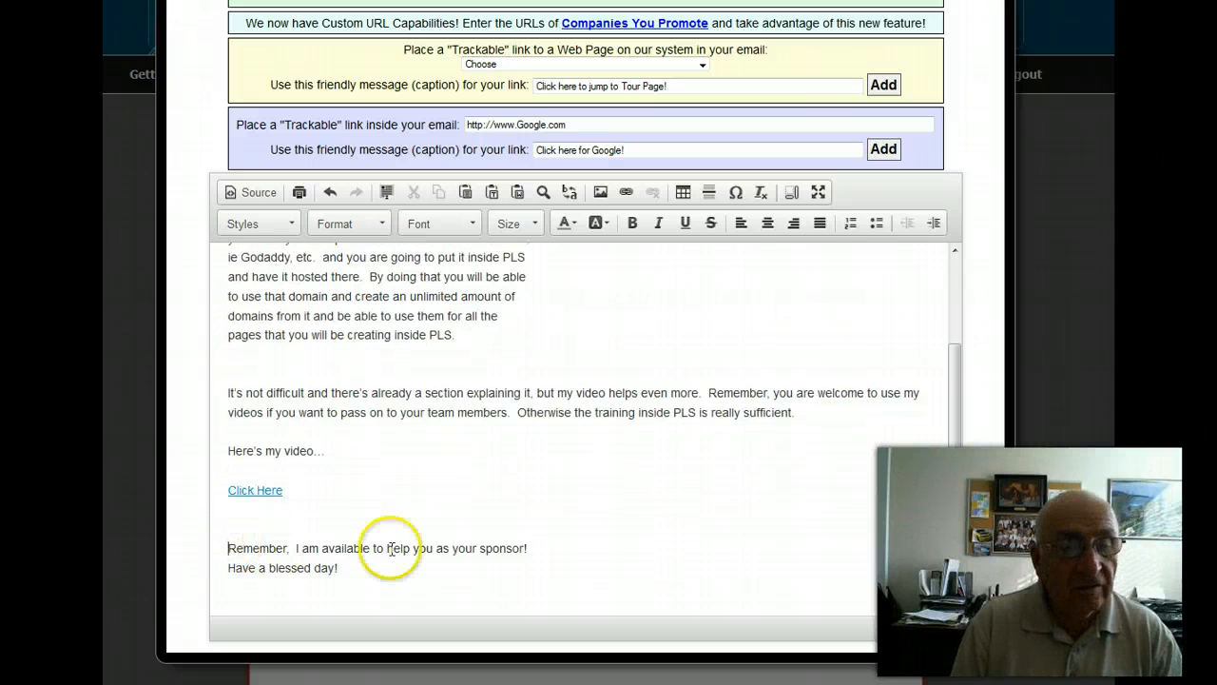
left_click(230, 568)
key("Return")
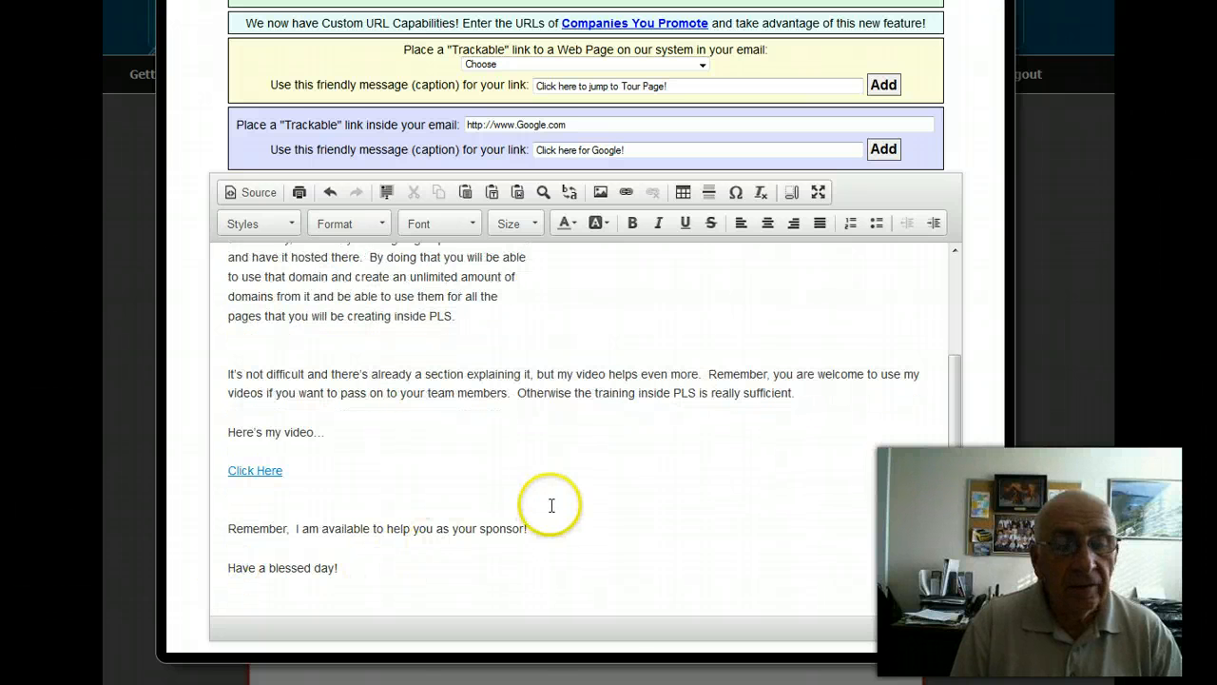
Start a new signature line below "Have a blessed day!", leaving two blank lines in between.
scroll(547, 499, "down", 1)
left_click(340, 479)
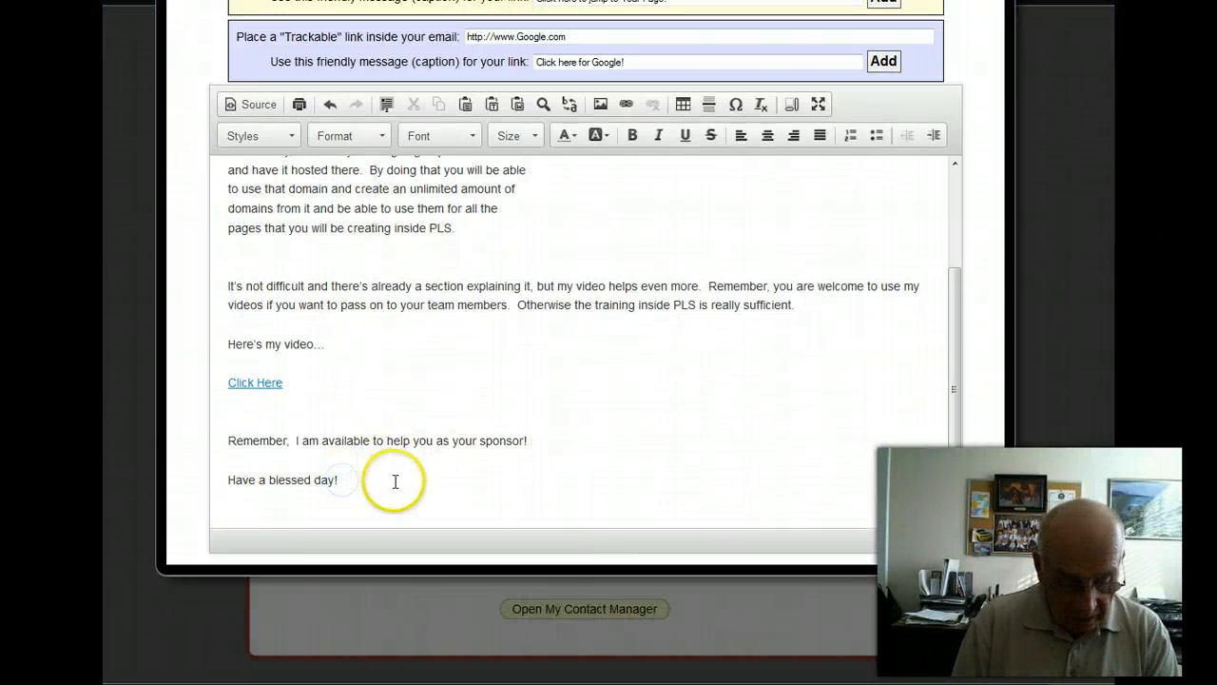
key("Return")
scroll(395, 481, "down", 1)
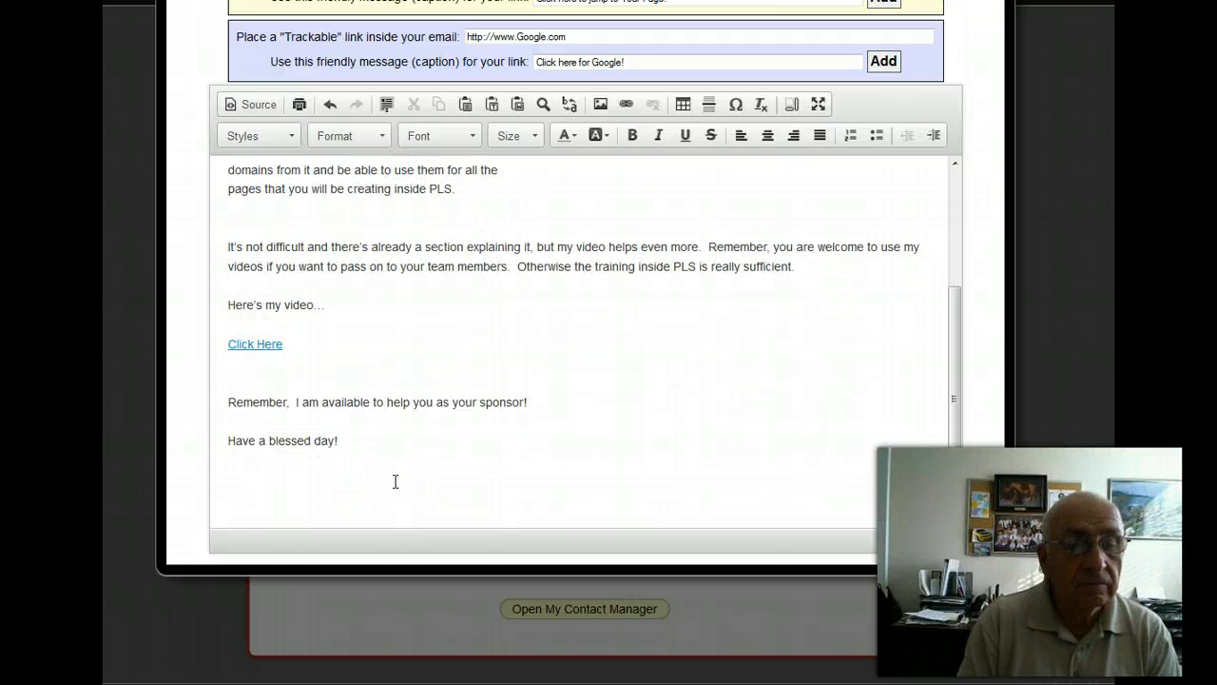
key("Return")
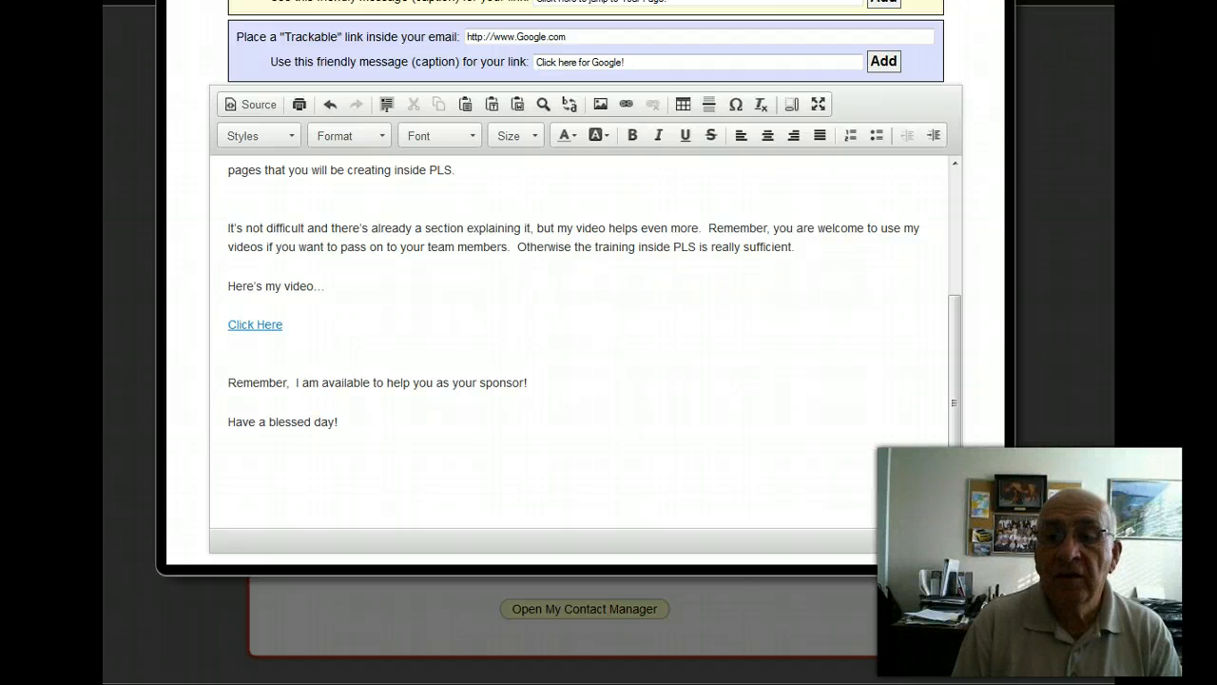
Insert the My First Name and My Last Name variables side by side on the signature line.
scroll(584, 332, "up", 3)
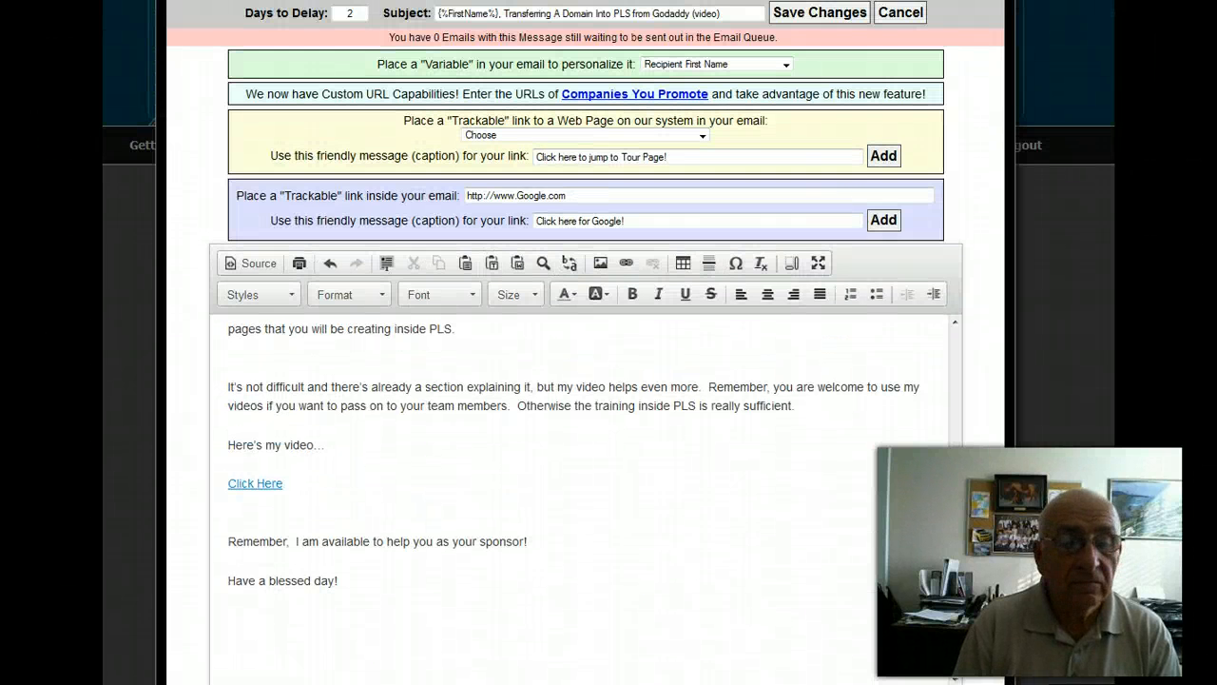
left_click(785, 65)
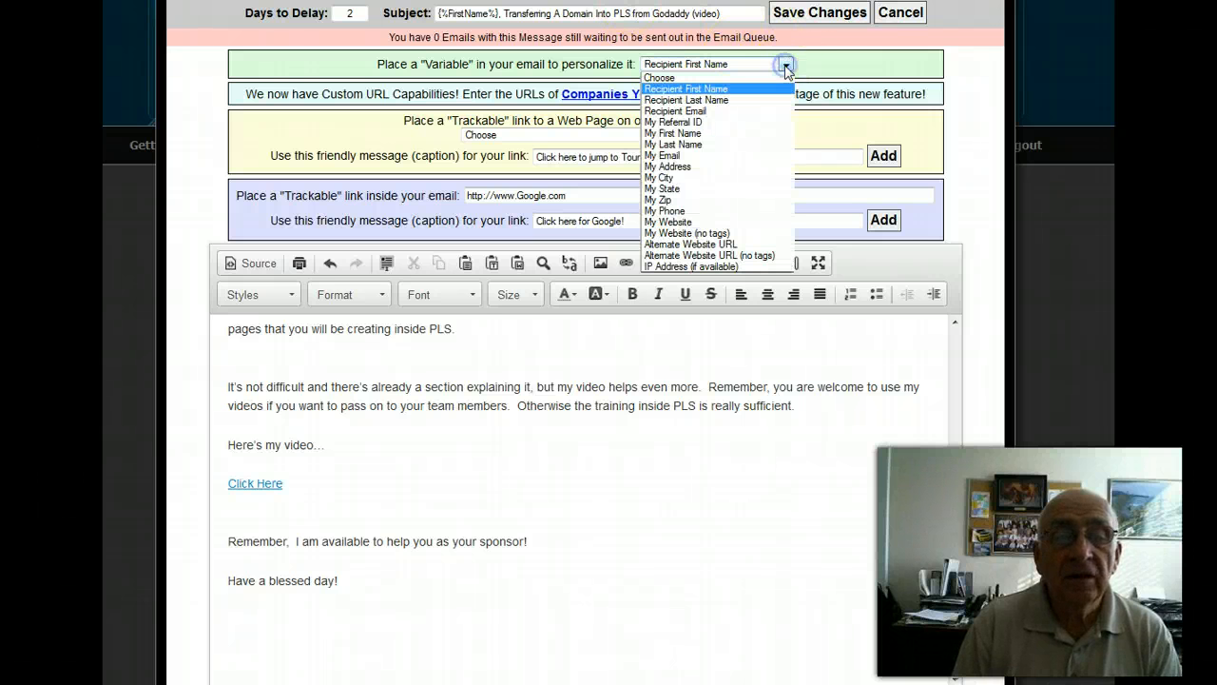
left_click(698, 134)
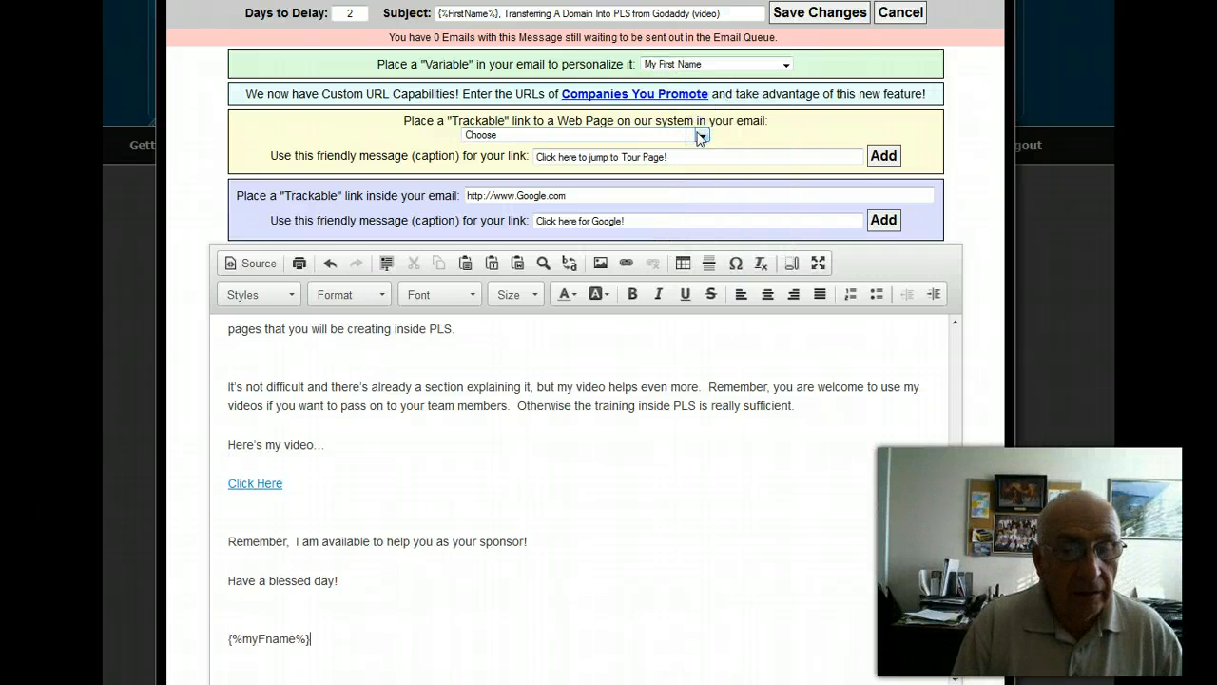
left_click(786, 64)
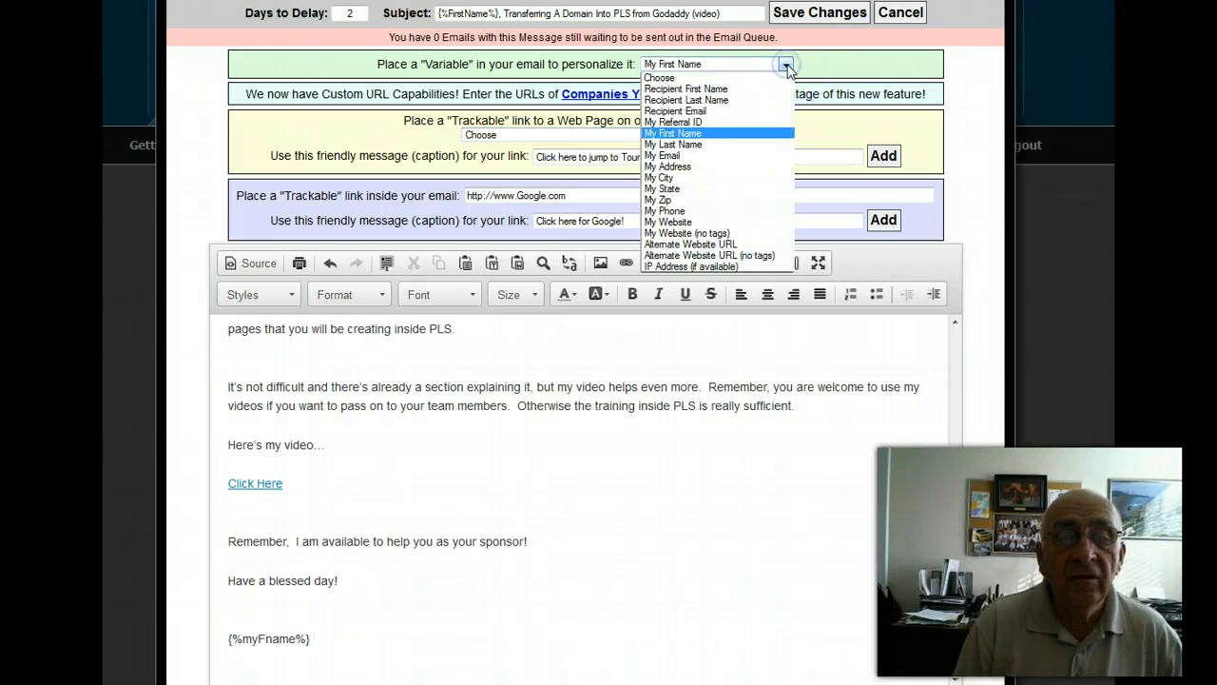
left_click(702, 145)
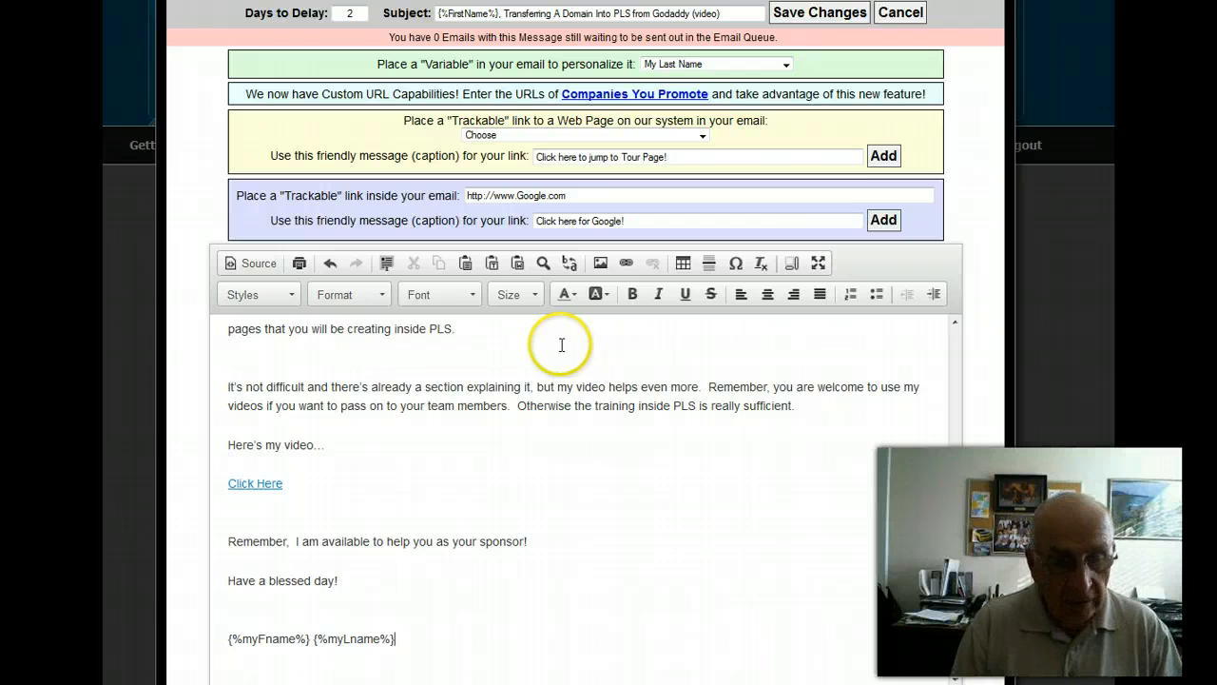
Add the My Email and My Phone variables on separate lines below the name variables, followed by empty lines.
scroll(580, 337, "down", 1)
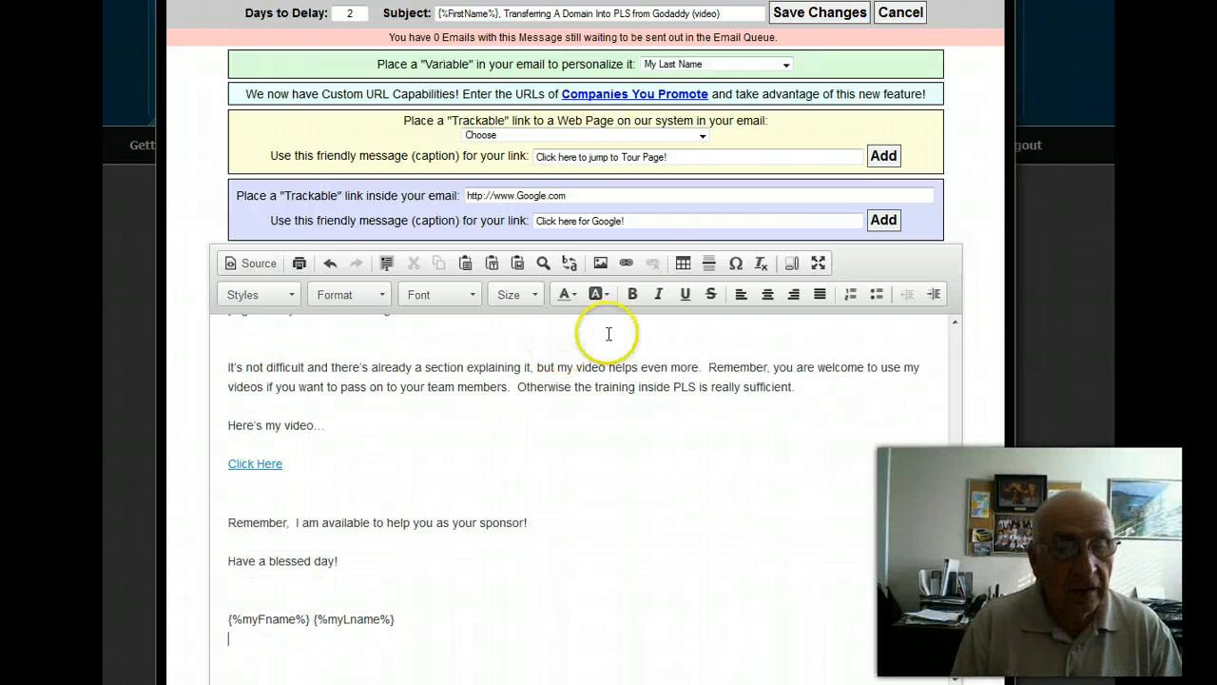
left_click(786, 65)
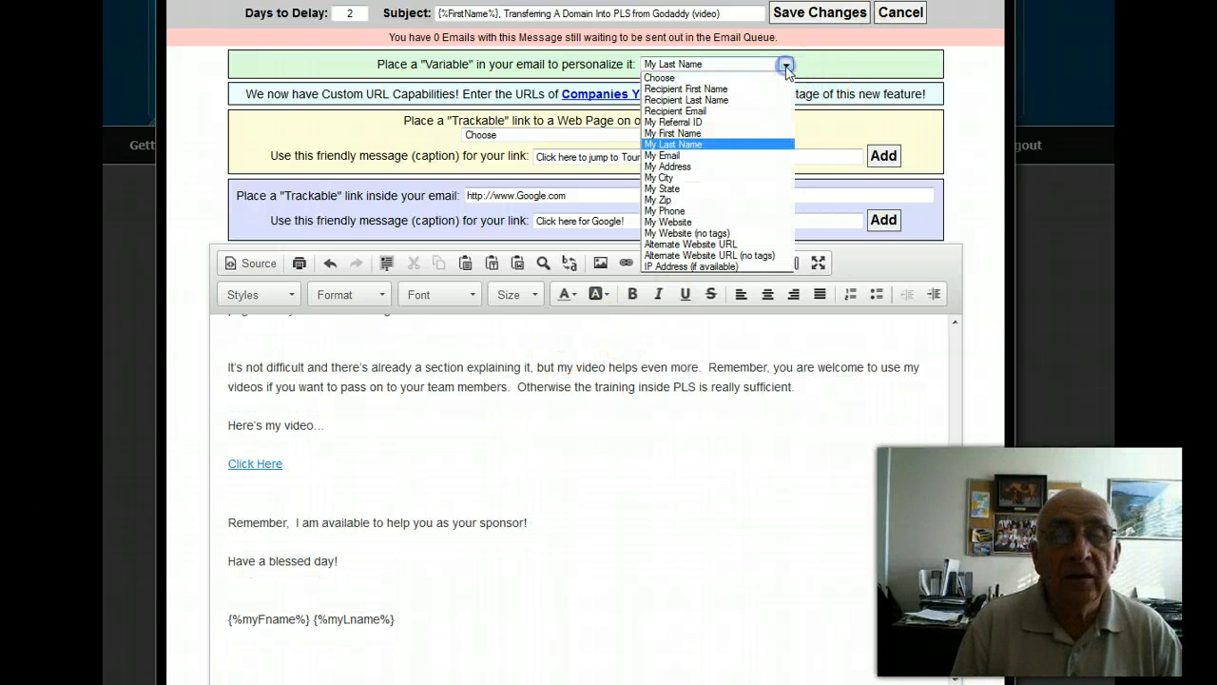
left_click(673, 156)
key("Return")
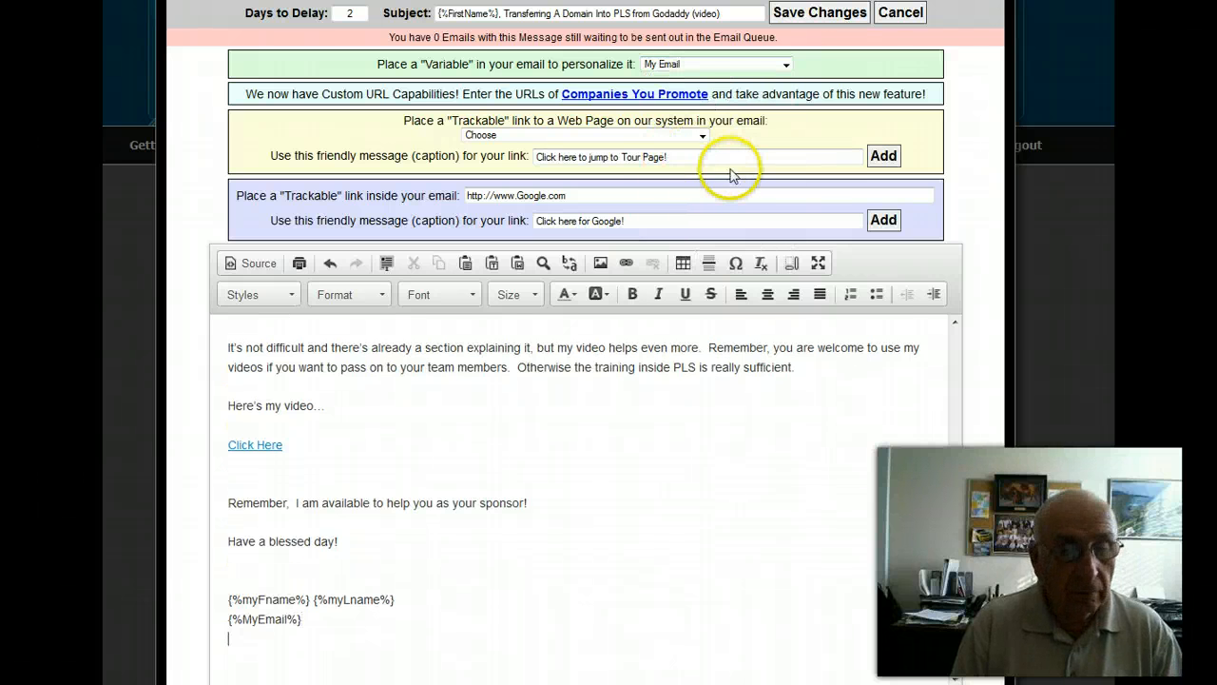
left_click(785, 65)
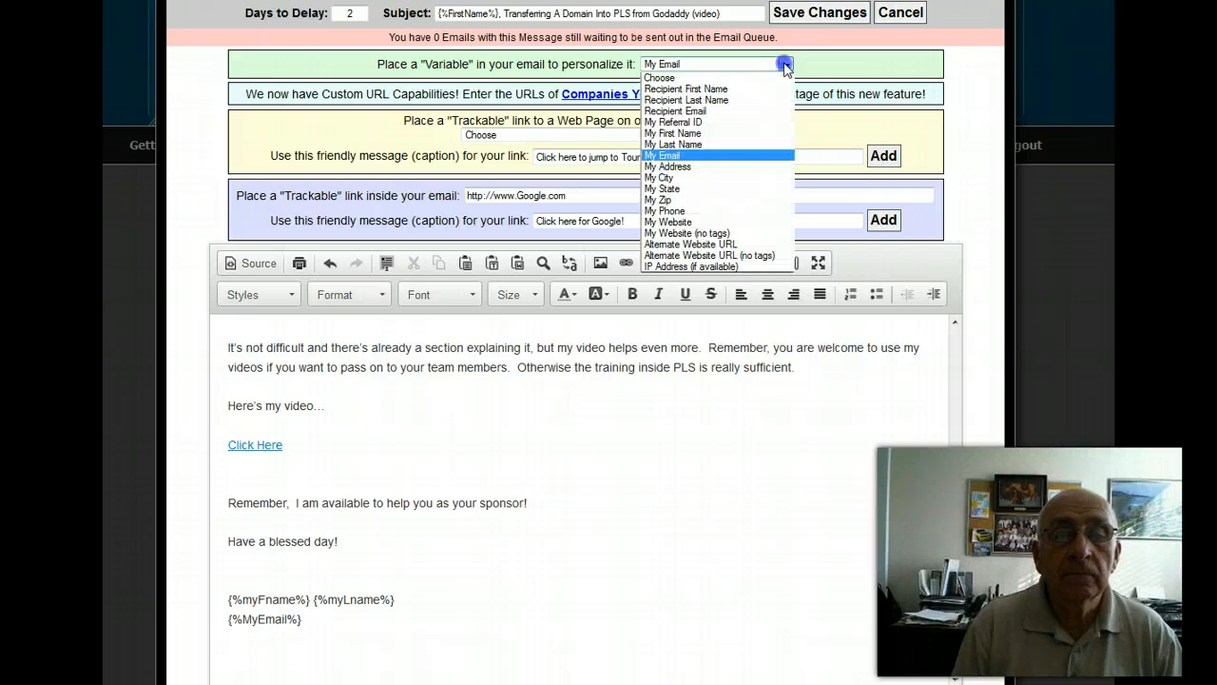
left_click(675, 211)
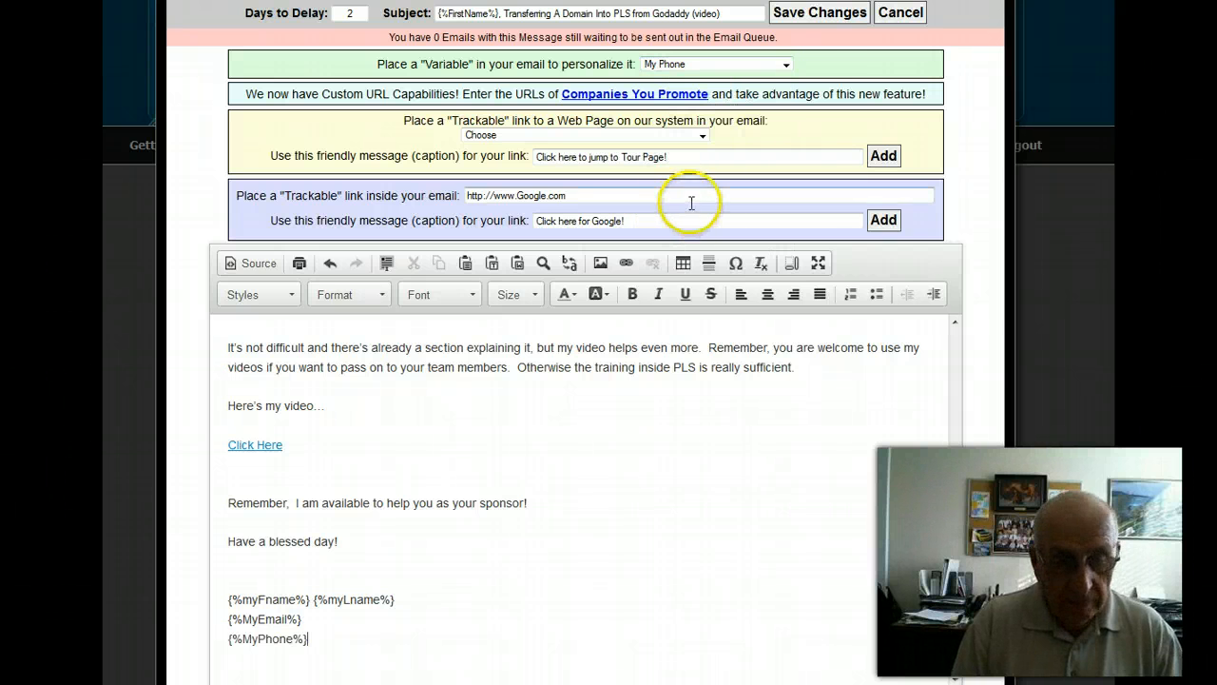
key("Return")
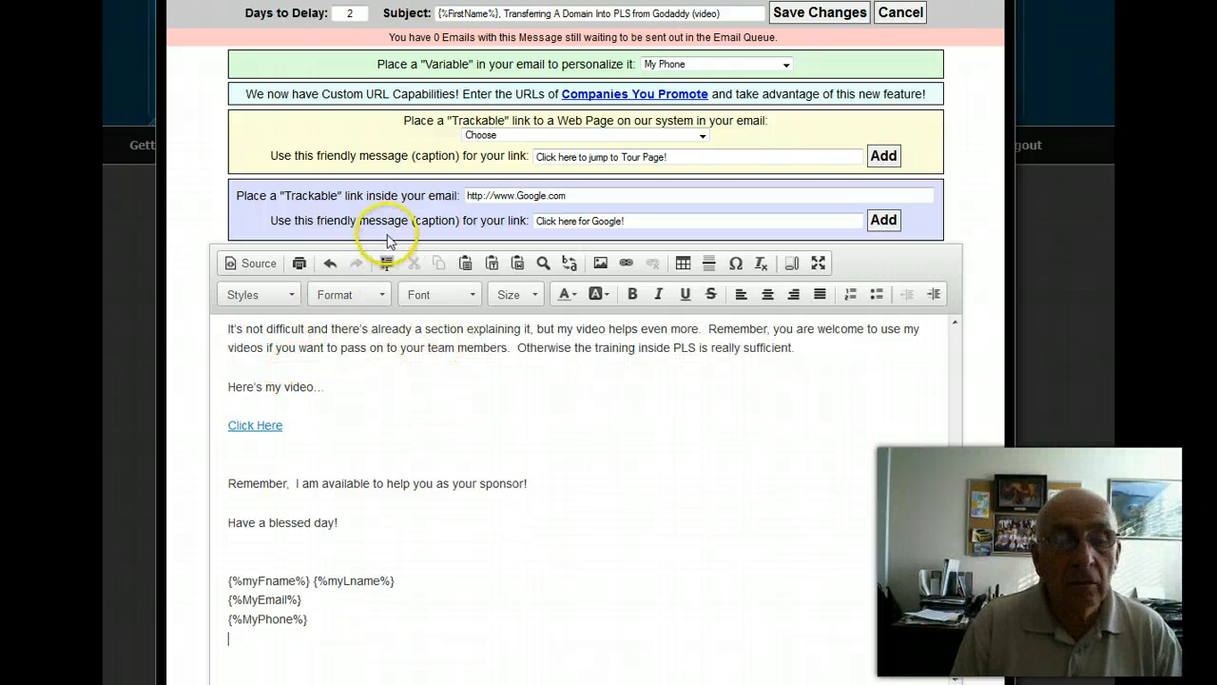
key("Return")
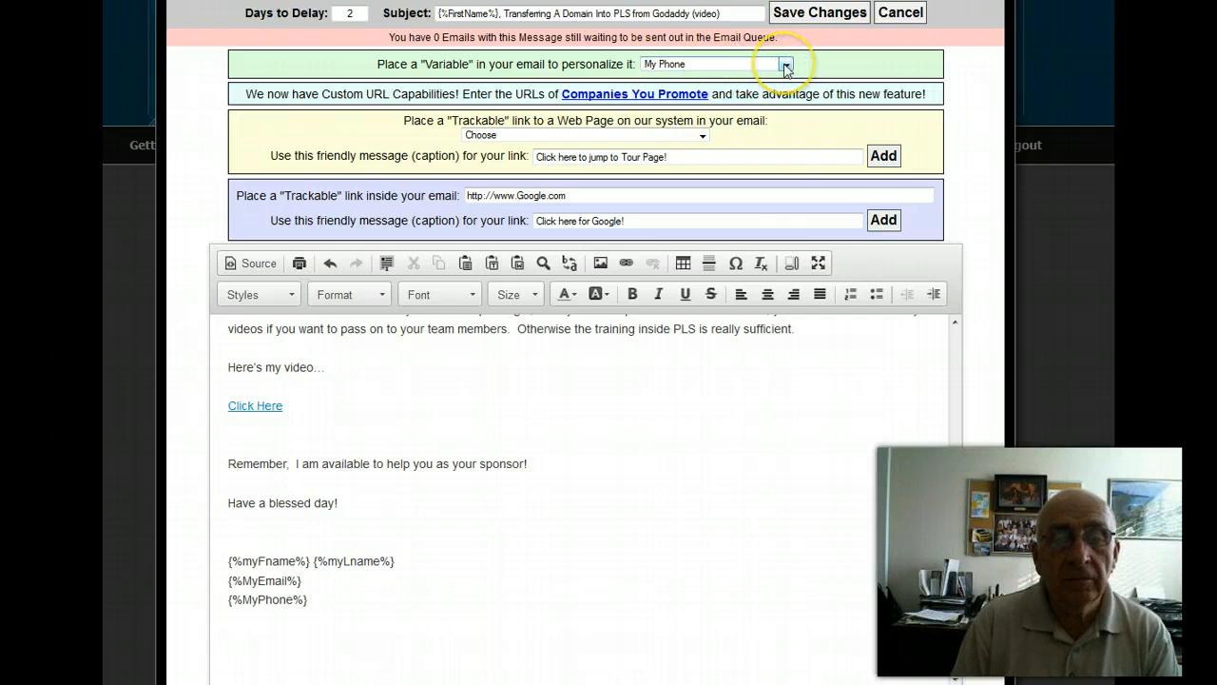
left_click(784, 64)
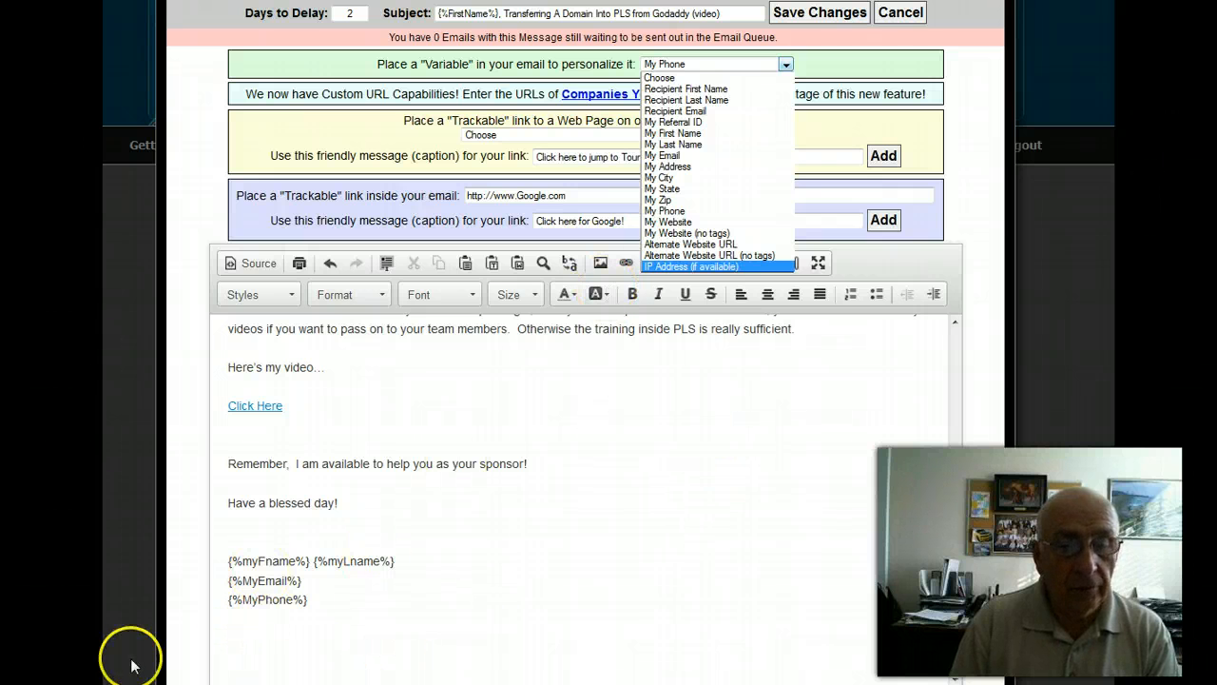
left_click(699, 452)
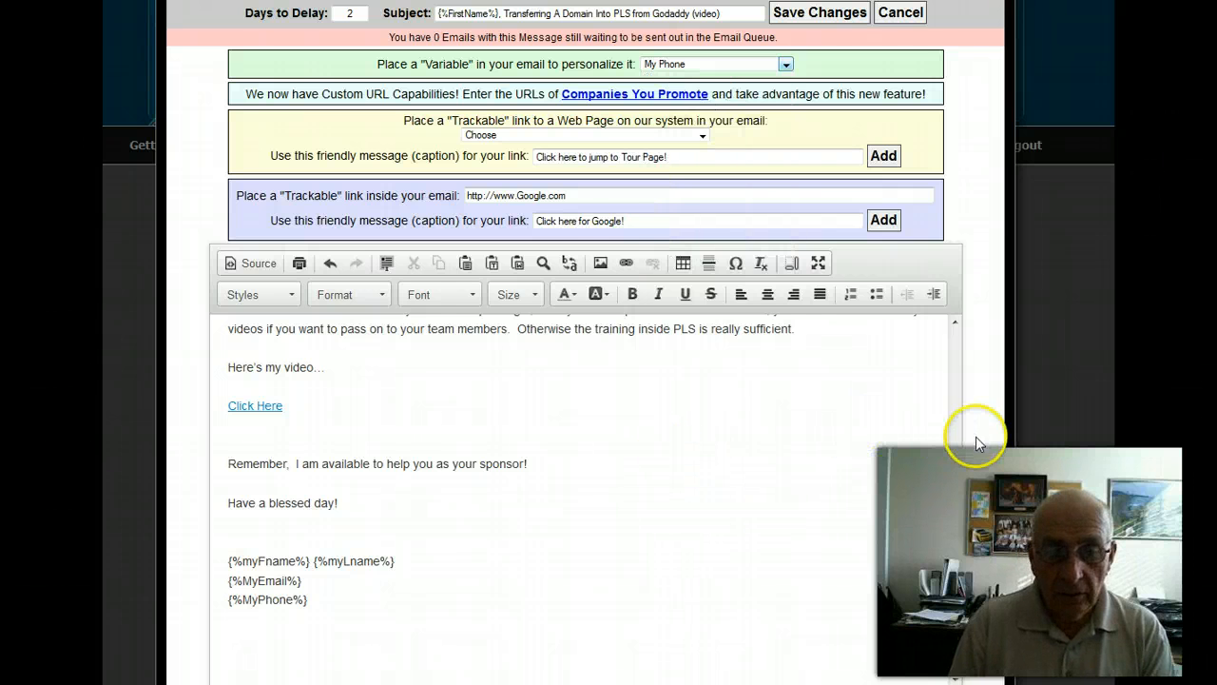
Review the email text from the signature up to the greeting, and save the changes to the email.
scroll(992, 378, "down", 2)
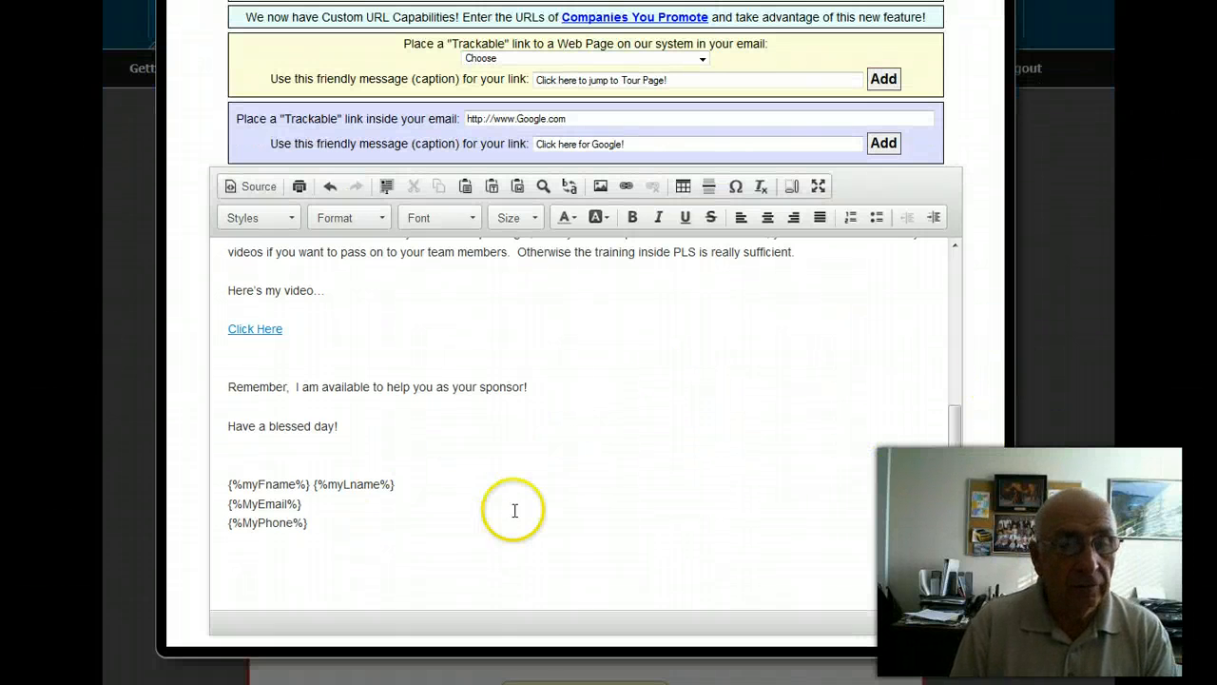
scroll(666, 514, "up", 5)
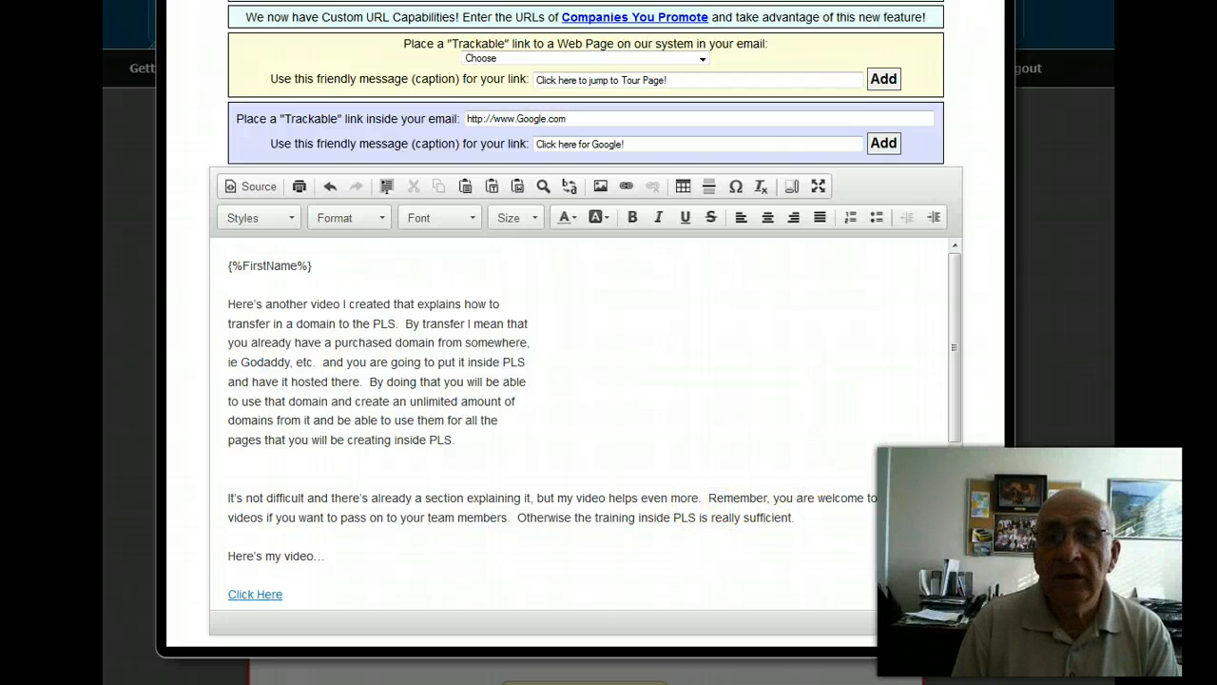
scroll(609, 342, "up", 2)
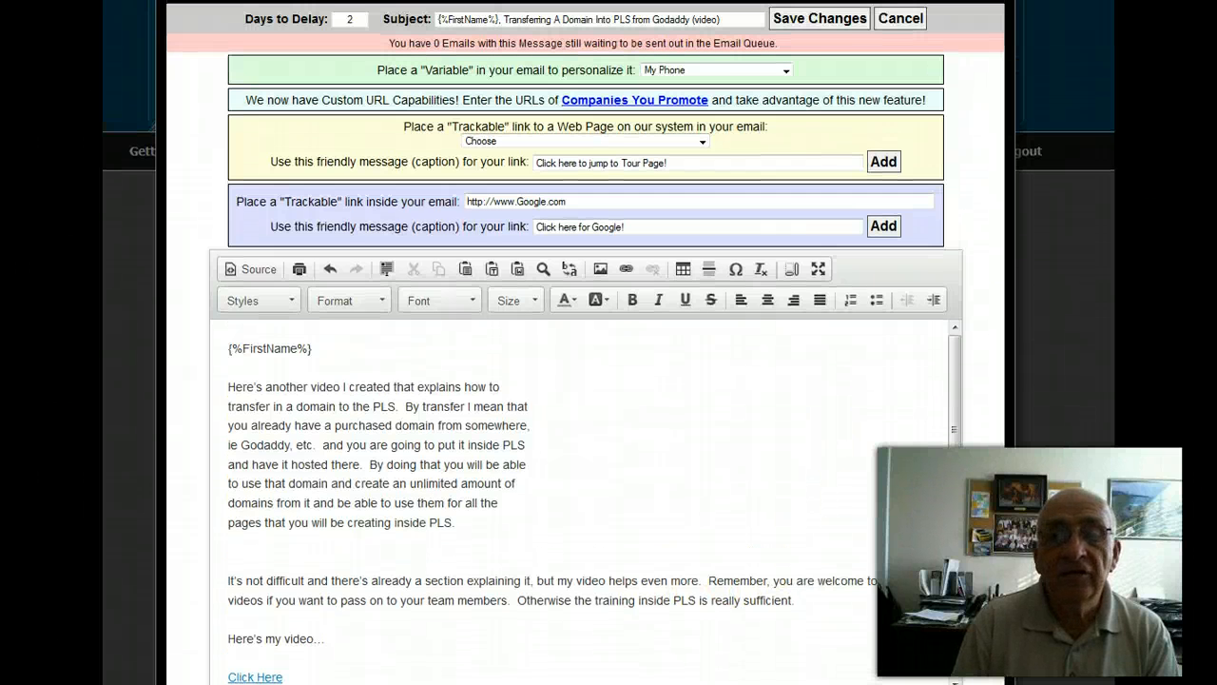
left_click(805, 19)
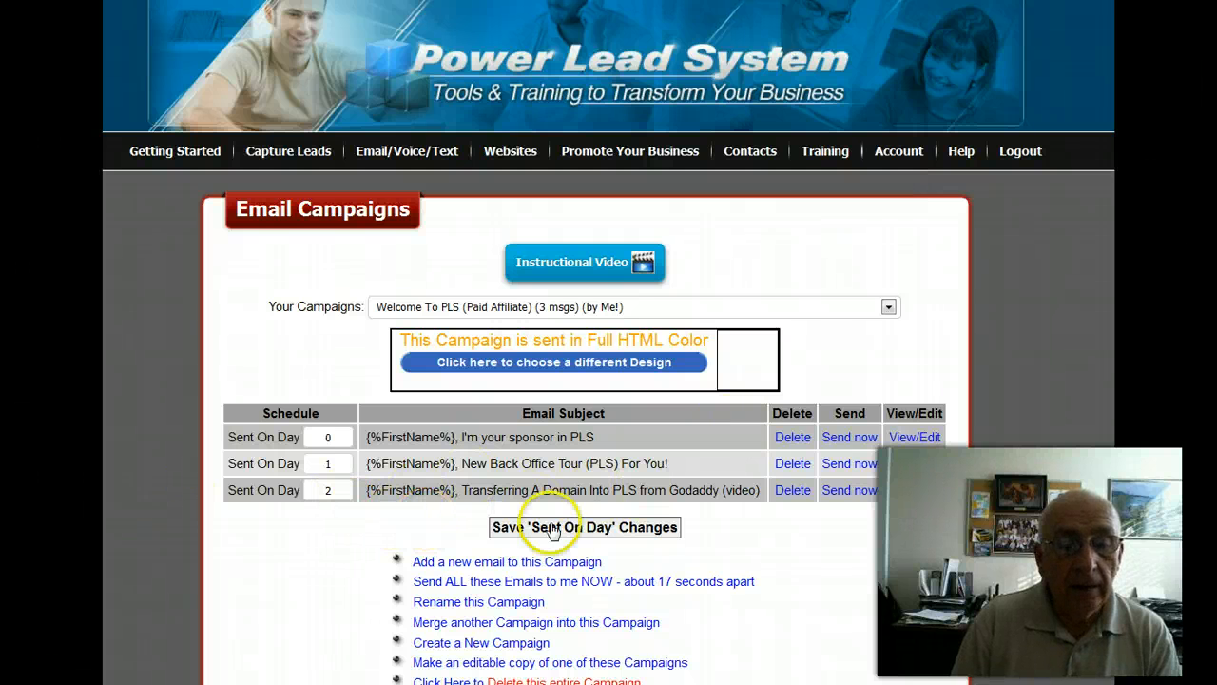
Examine the campaign's email schedule and the sending and management options offered for its messages.
scroll(832, 556, "down", 1)
scroll(832, 556, "down", 2)
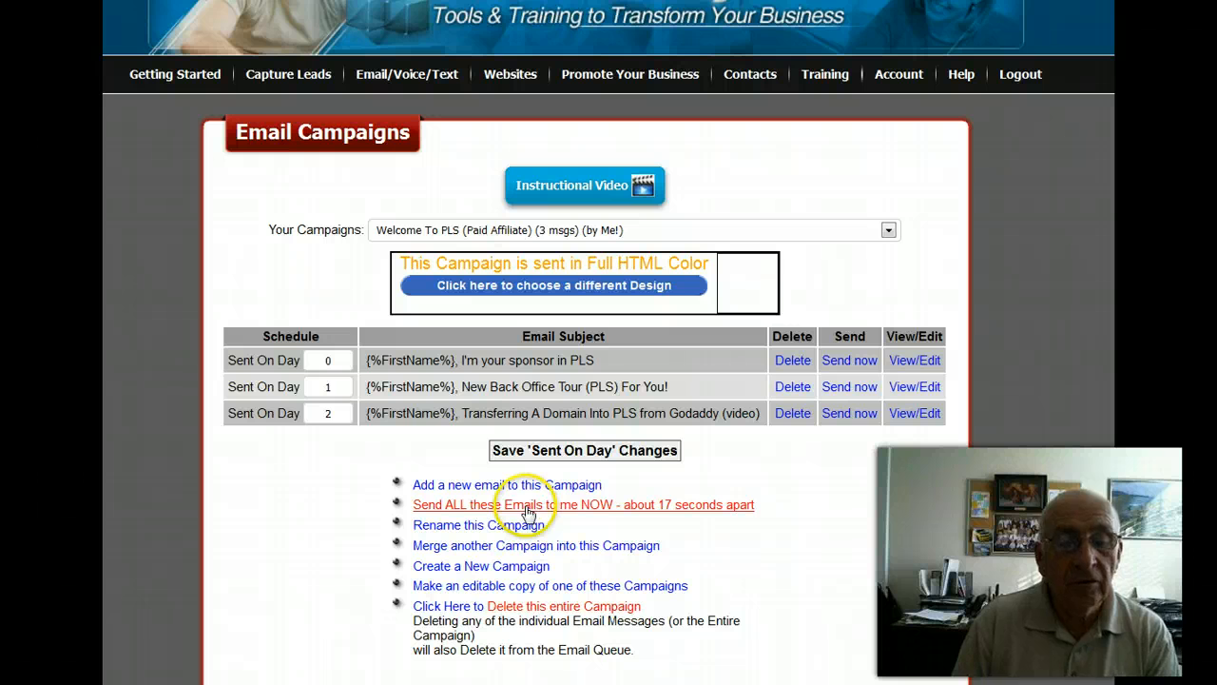
left_click(839, 423)
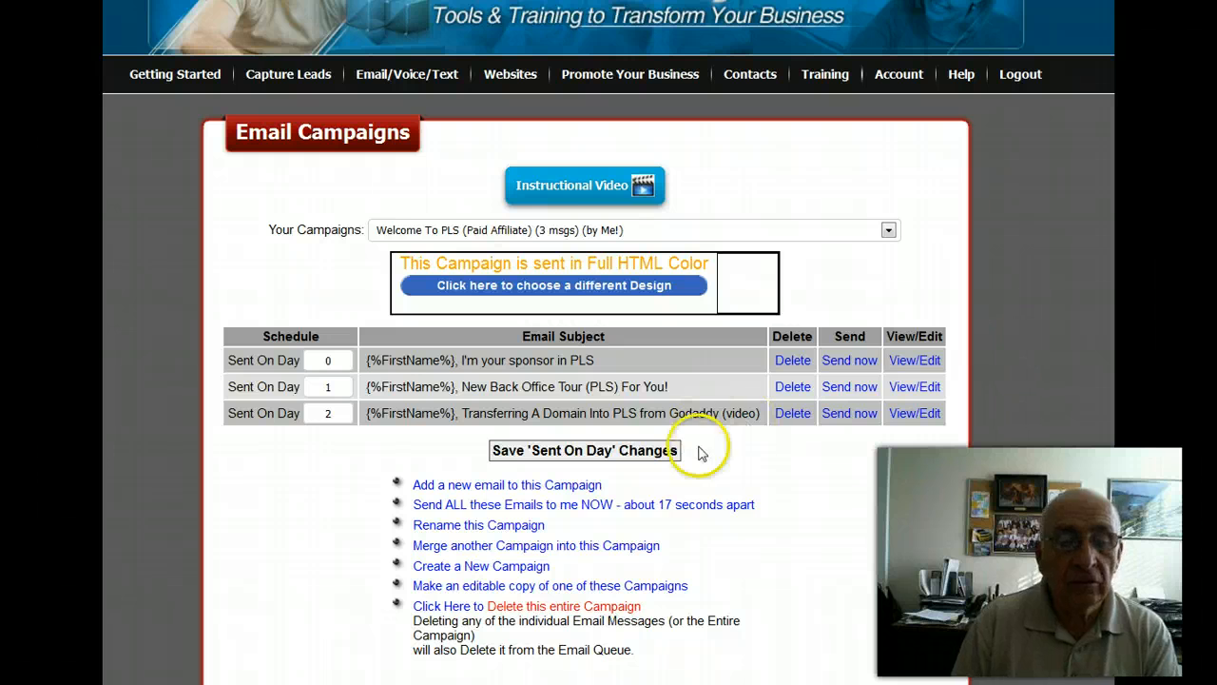
scroll(804, 505, "down", 1)
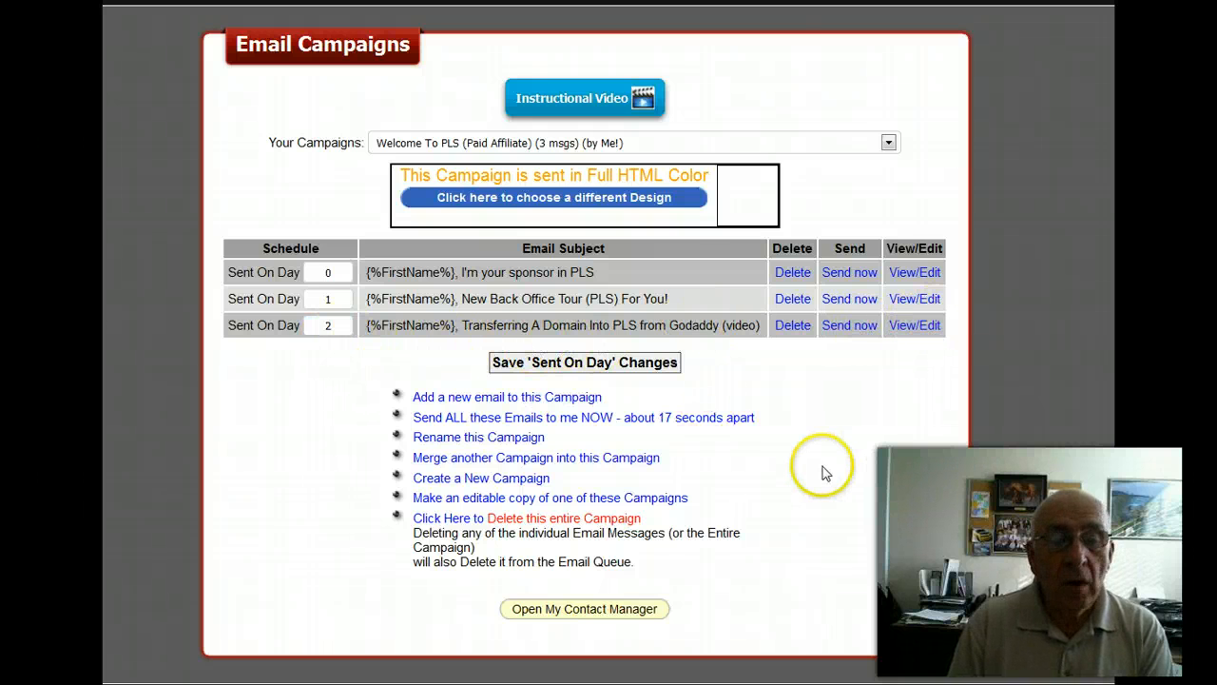
scroll(847, 448, "up", 2)
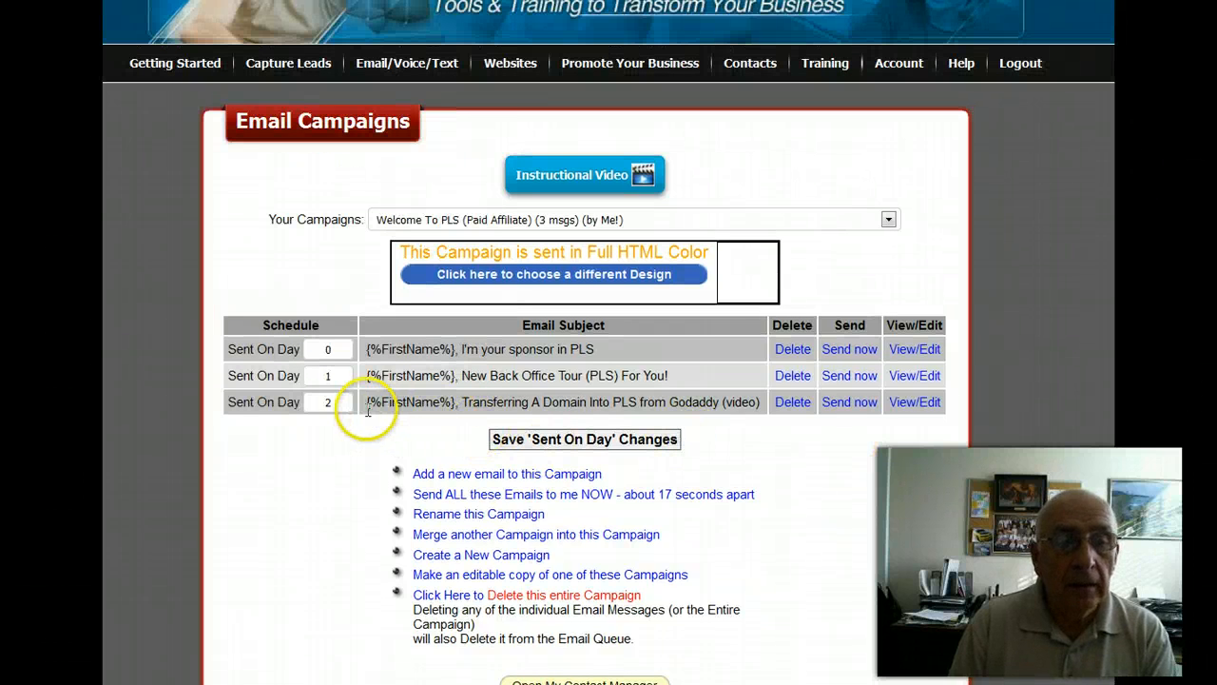
scroll(704, 475, "up", 2)
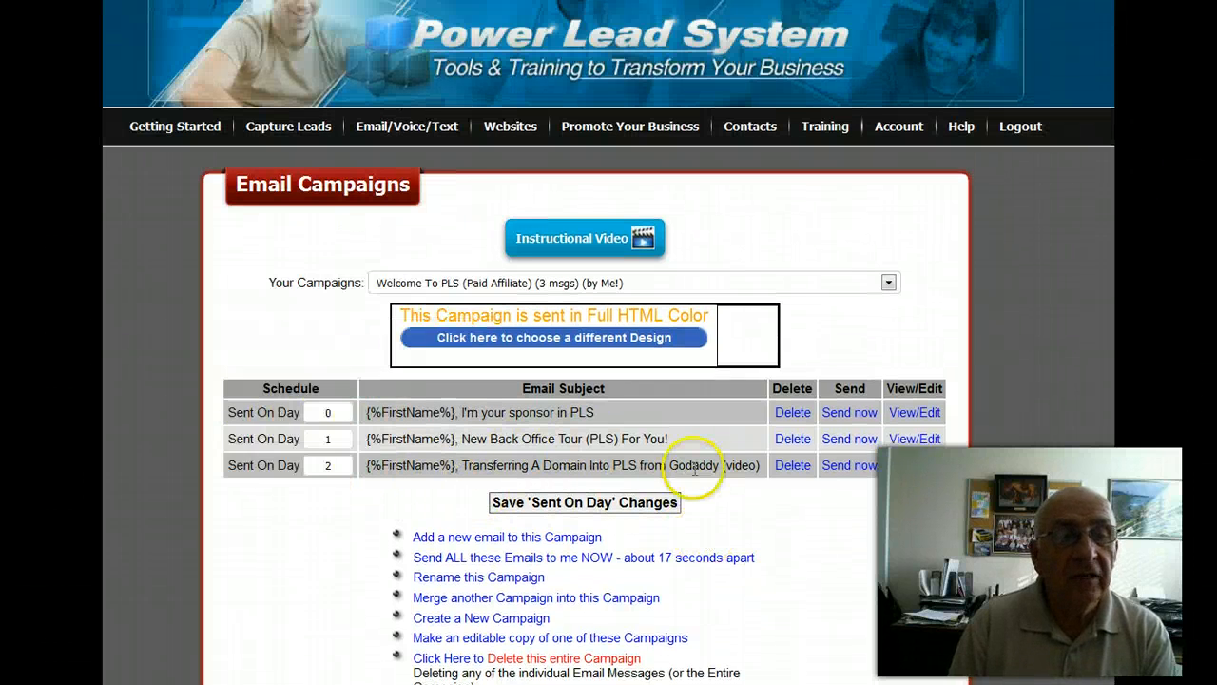
Open the page for sending email campaigns to contacts and choose "Welcome To PLS (Paid Affiliate)" as the campaign to send.
mouse_move(376, 141)
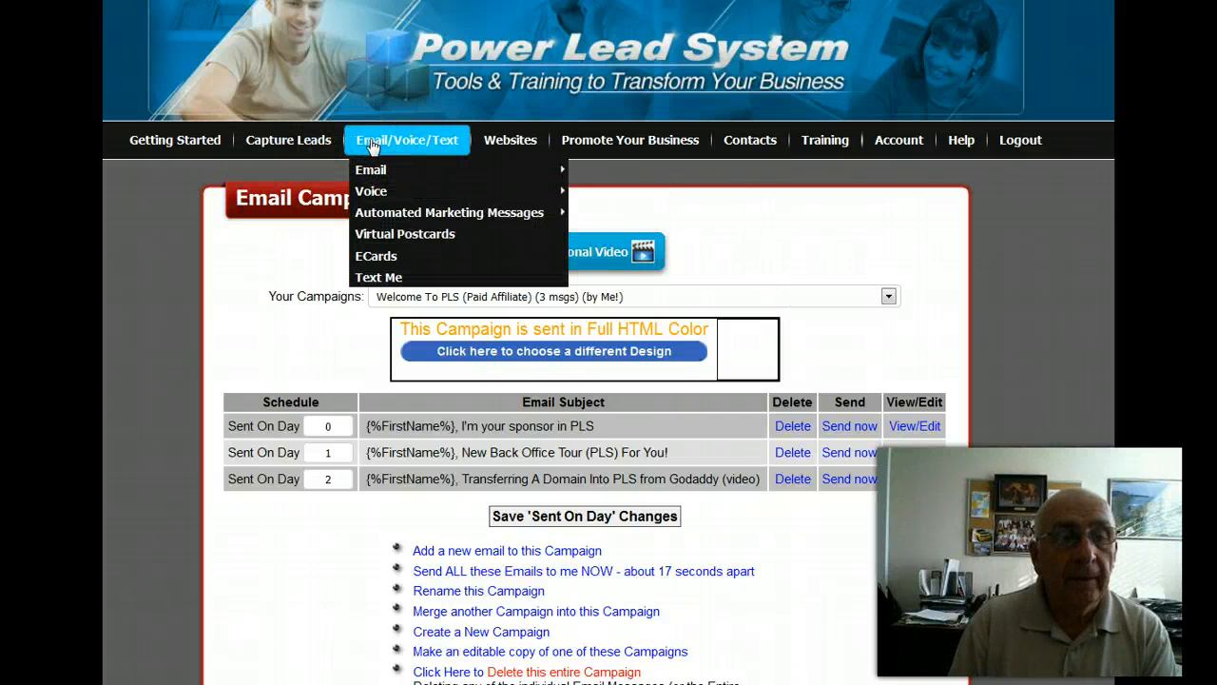
mouse_move(370, 173)
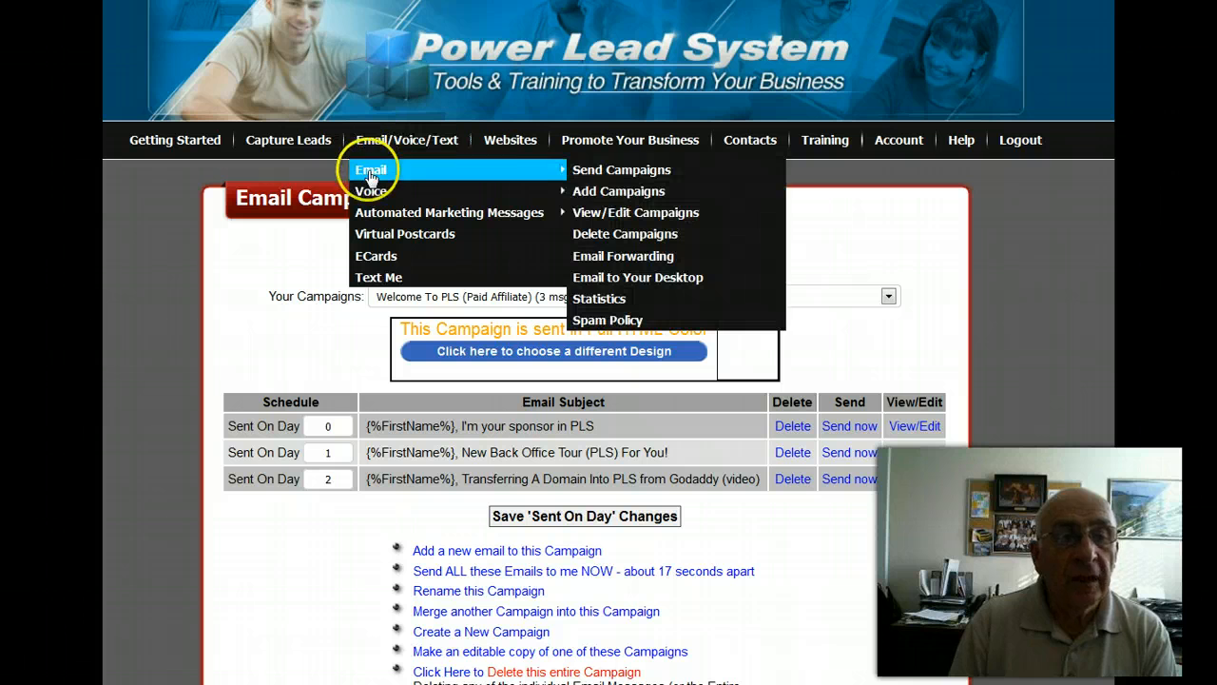
left_click(638, 170)
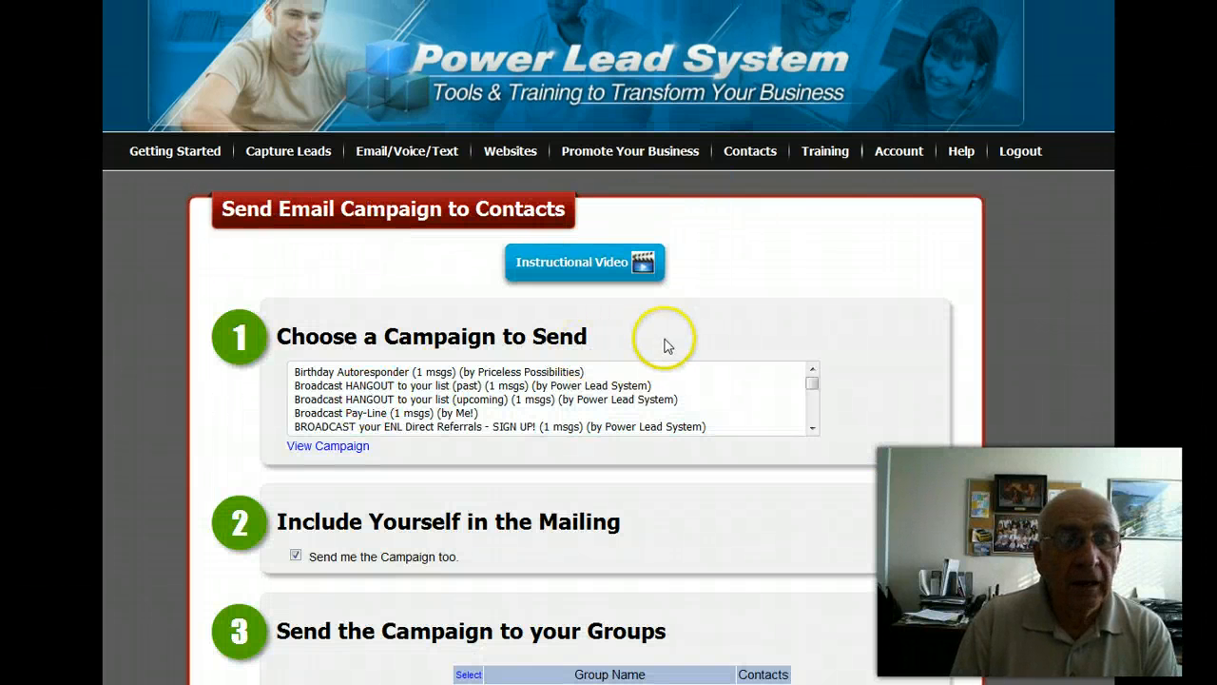
scroll(723, 352, "down", 4)
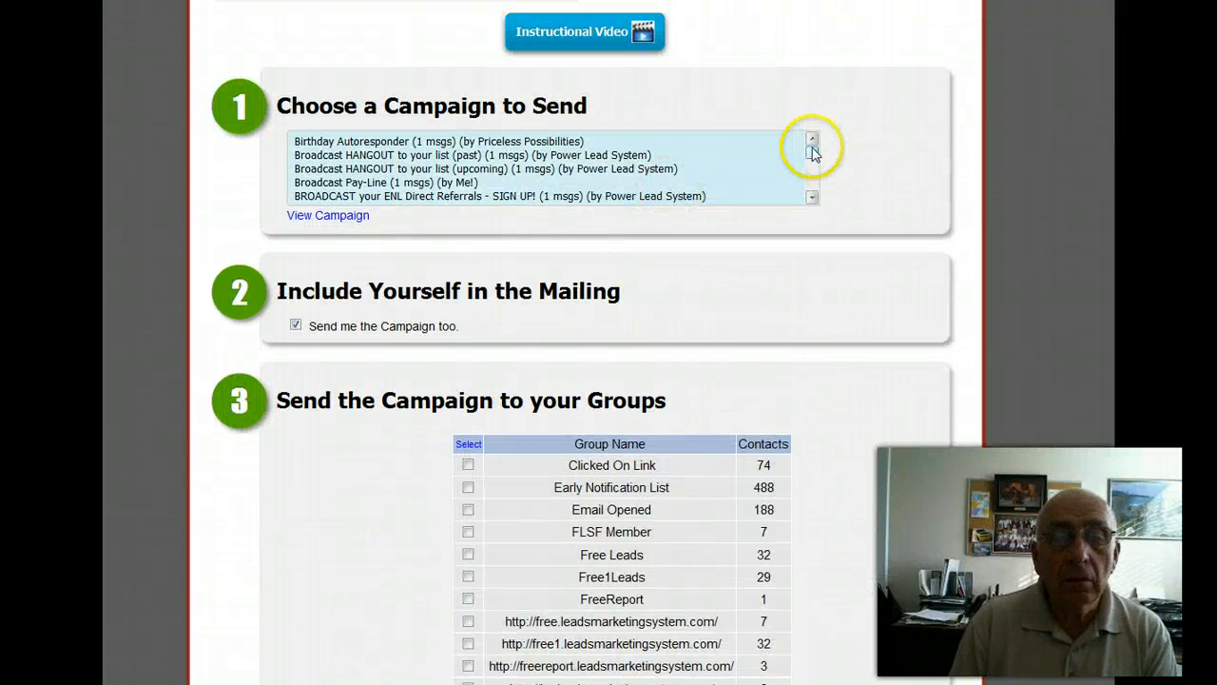
left_click_drag(811, 150, 814, 194)
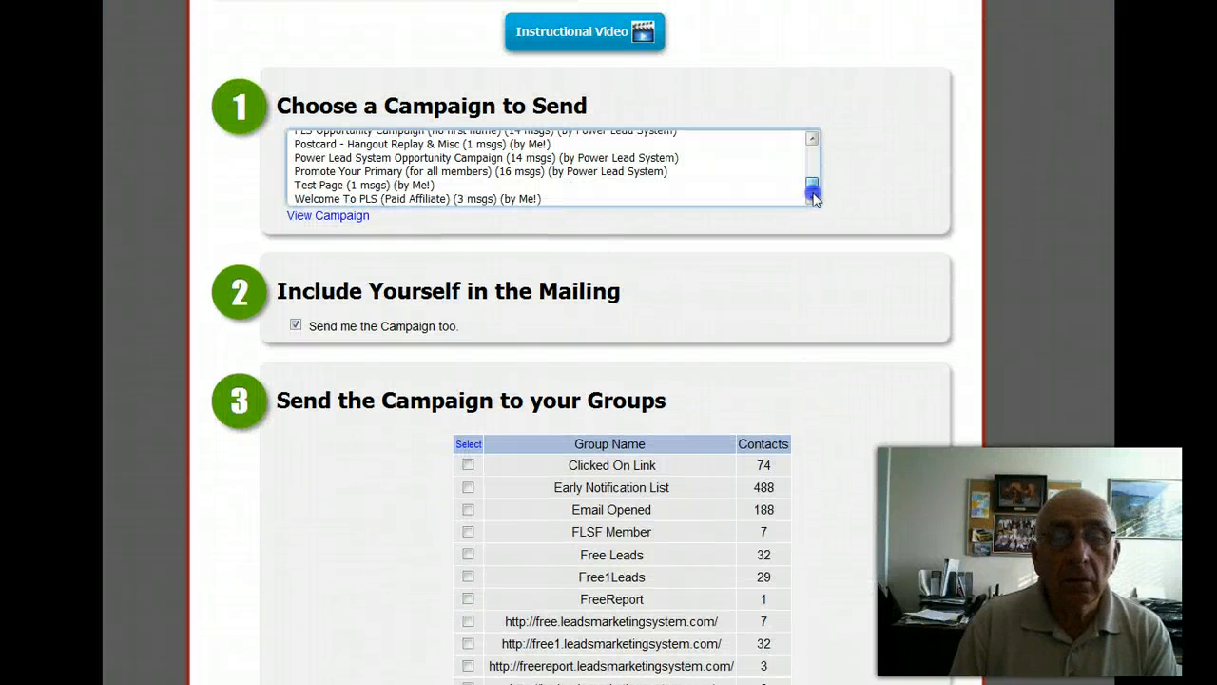
left_click(398, 200)
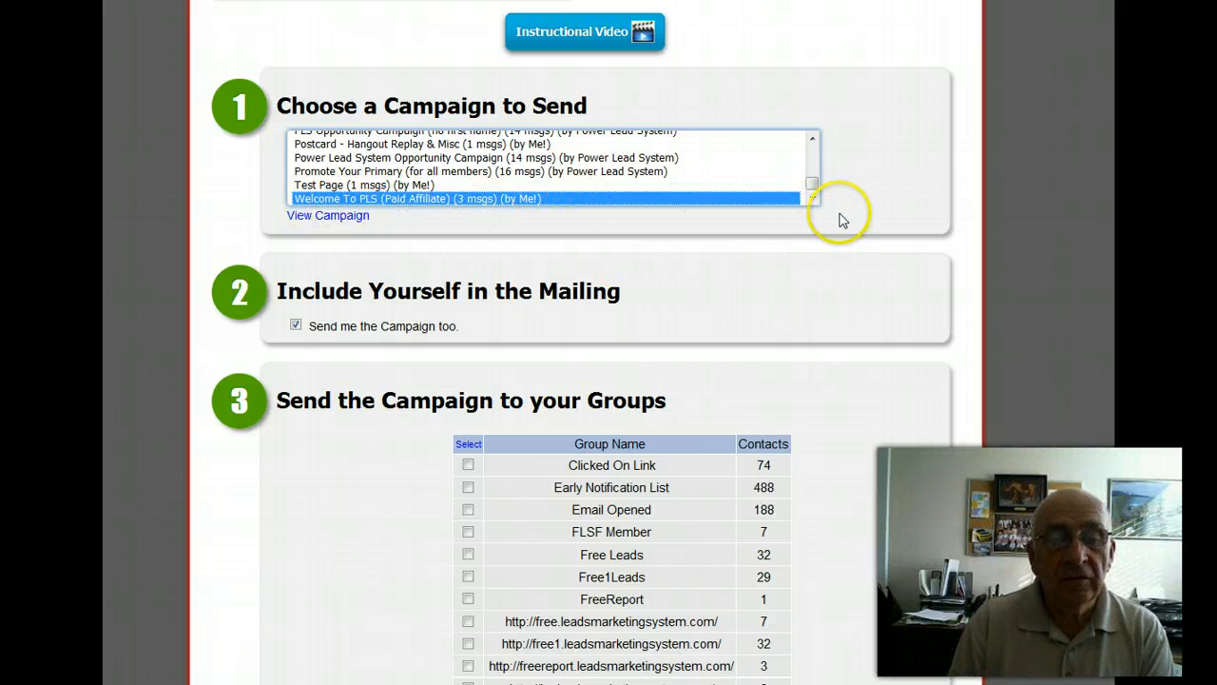
scroll(852, 219, "down", 4)
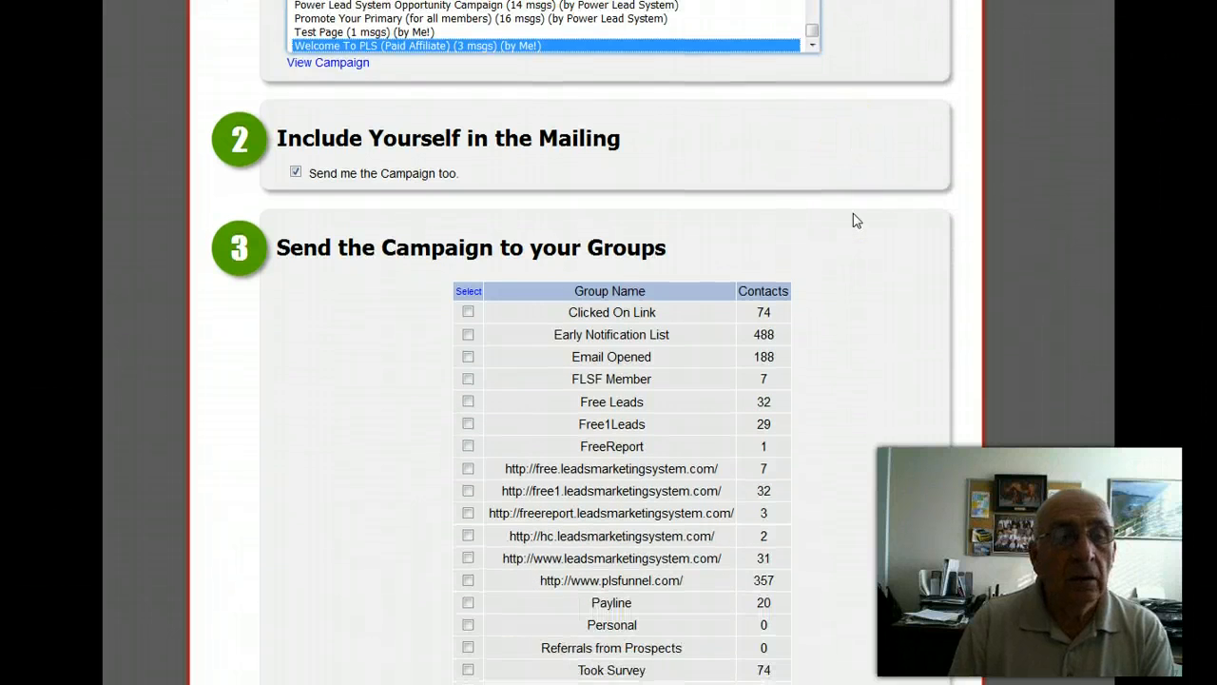
Select the Payline contact group as the recipients of the campaign and go through the remaining recipient options.
scroll(852, 220, "down", 2)
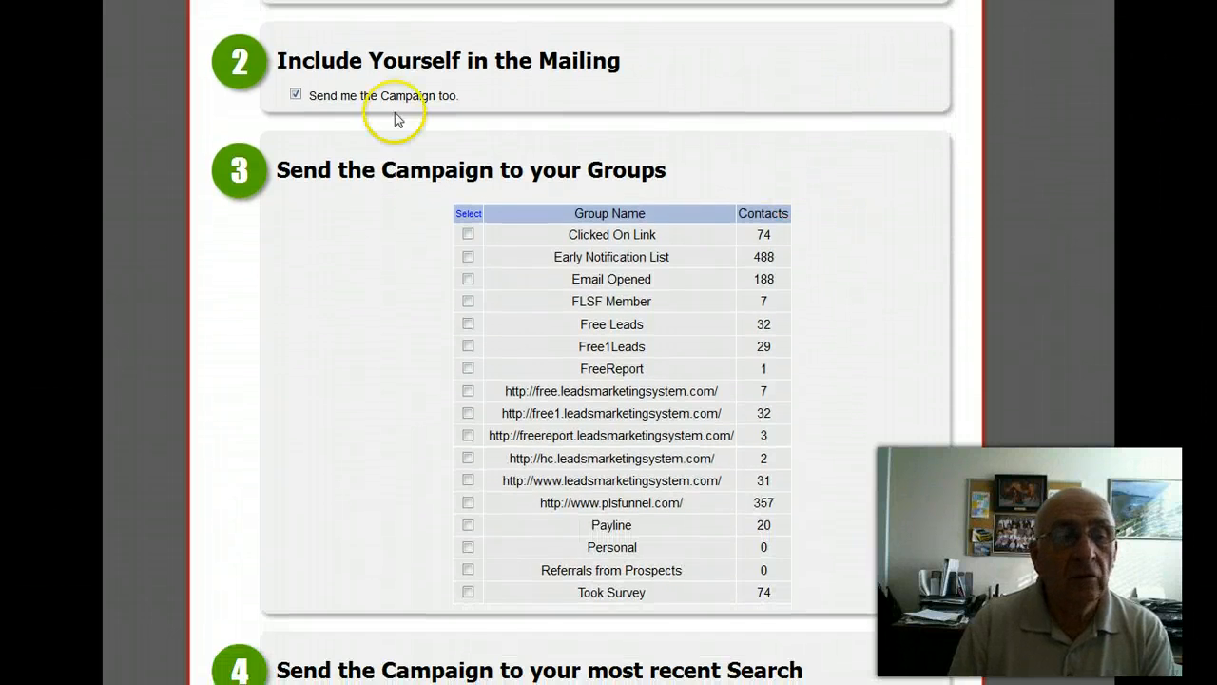
scroll(668, 298, "down", 2)
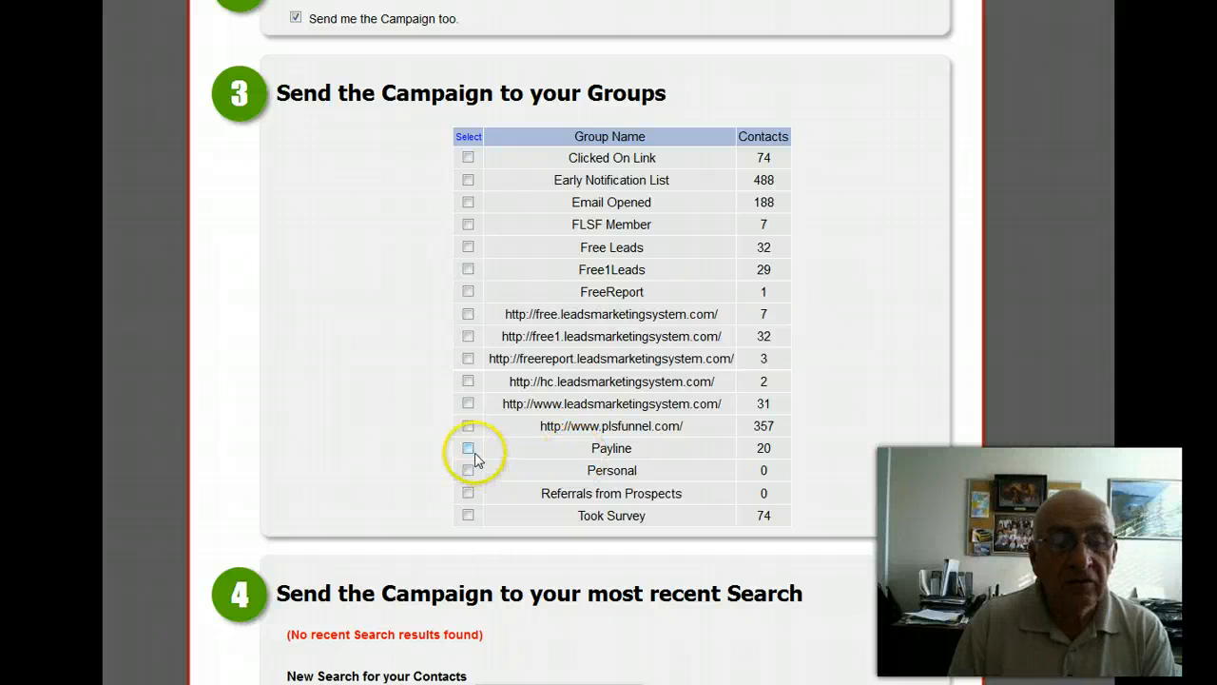
scroll(827, 380, "down", 9)
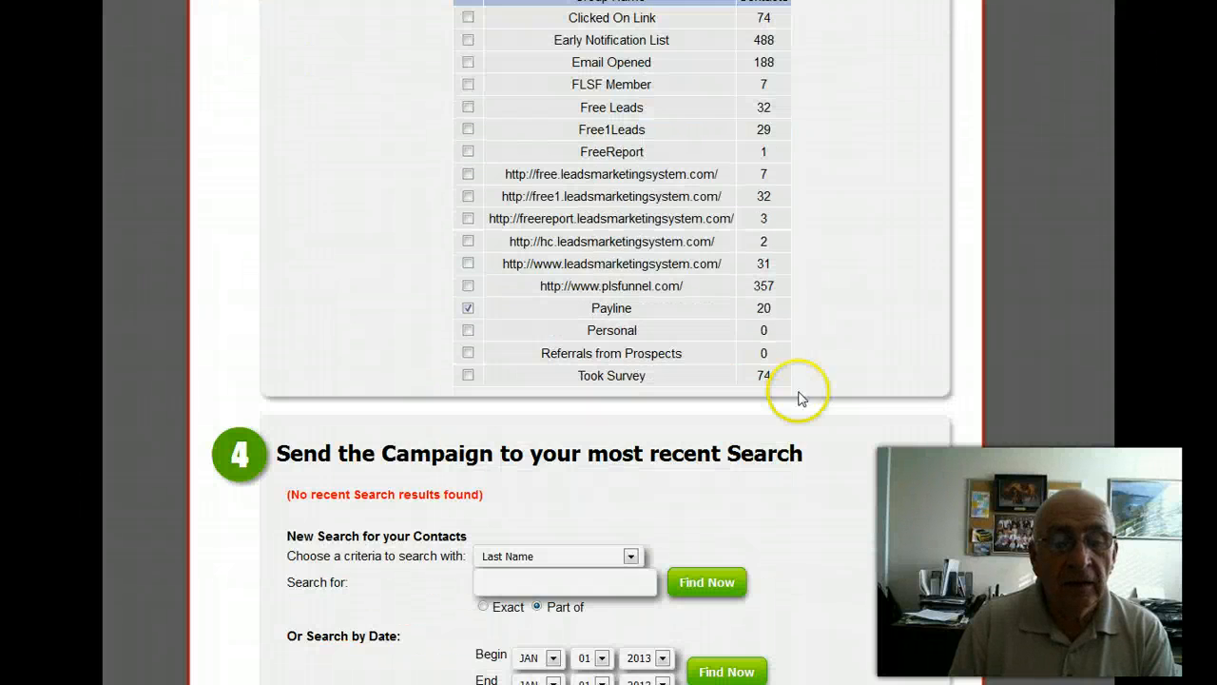
scroll(853, 362, "down", 1)
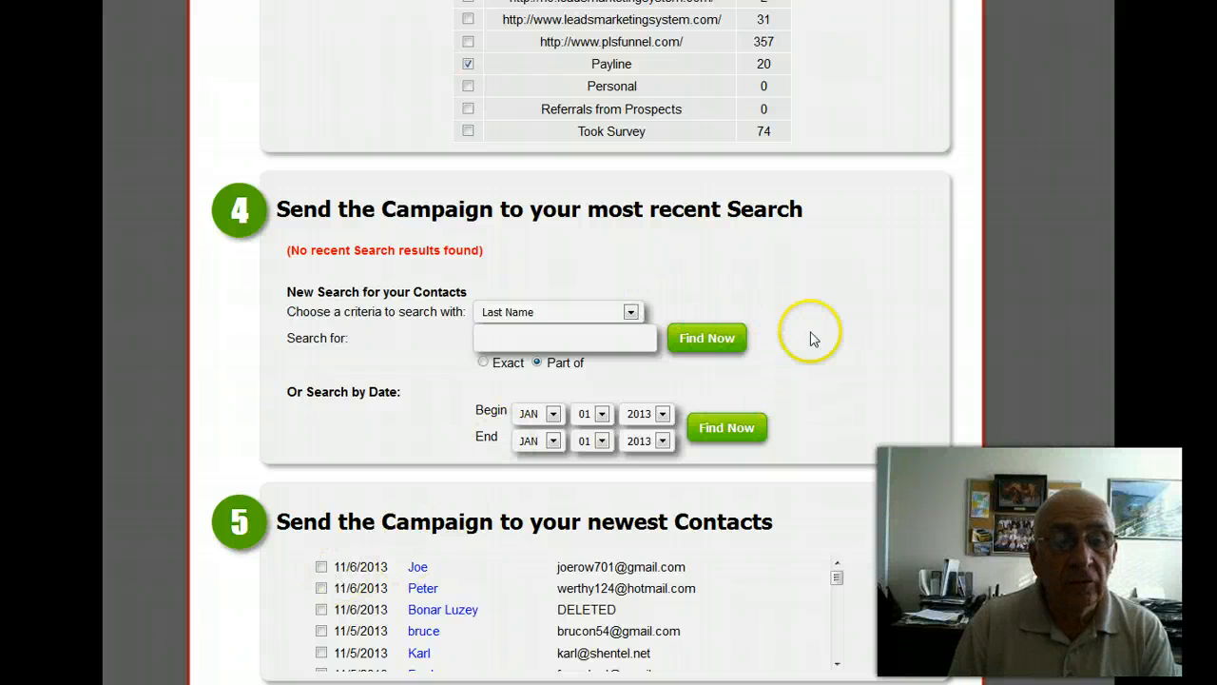
scroll(804, 255, "down", 4)
scroll(804, 254, "down", 1)
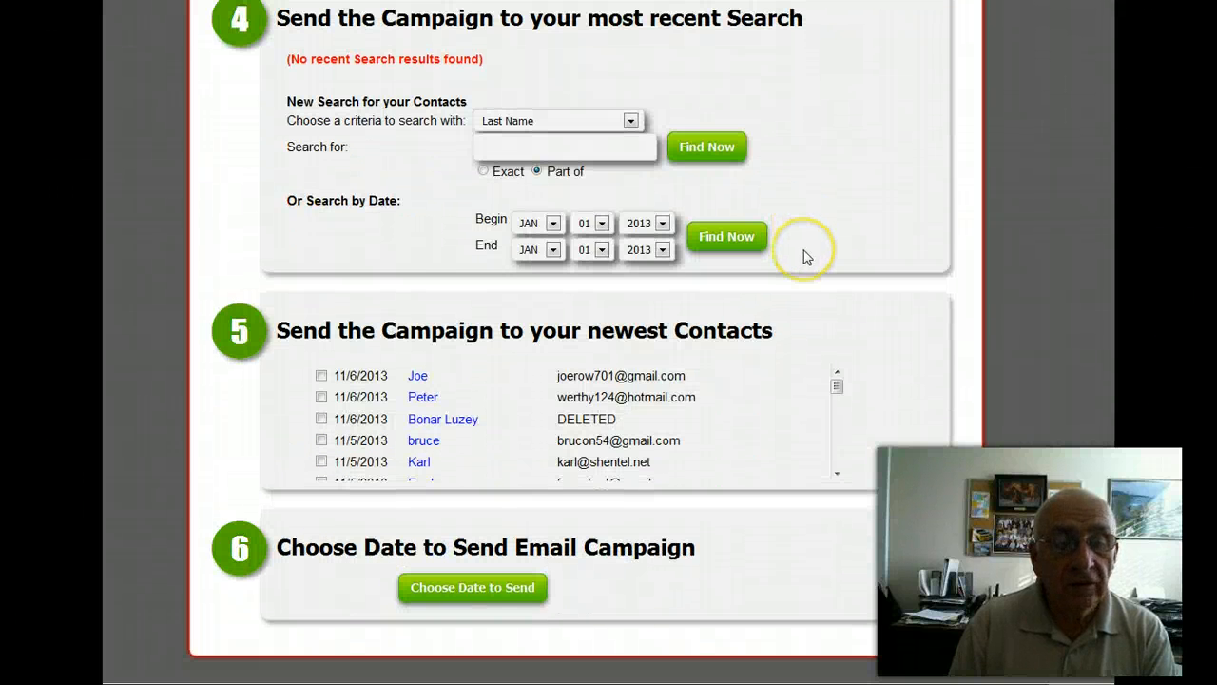
Continue to the send date settings, agree to the spam policies and send the campaign emails starting 11/7/2013 at the current time.
left_click(464, 587)
scroll(665, 435, "down", 5)
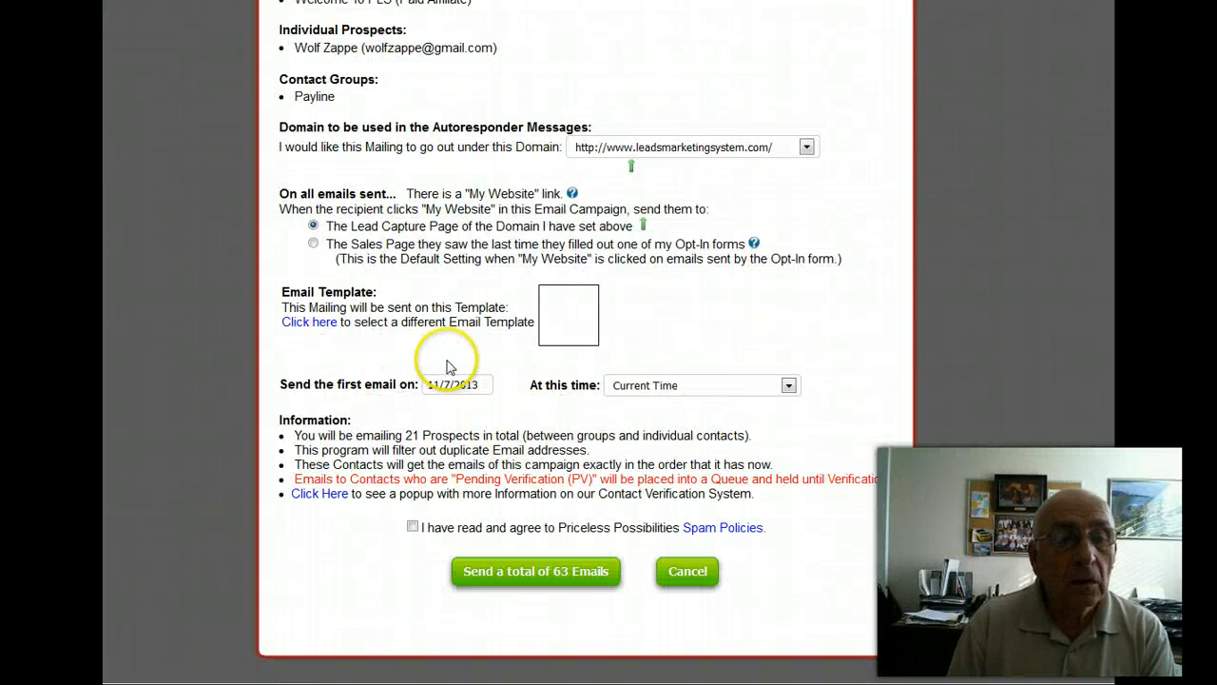
left_click(506, 571)
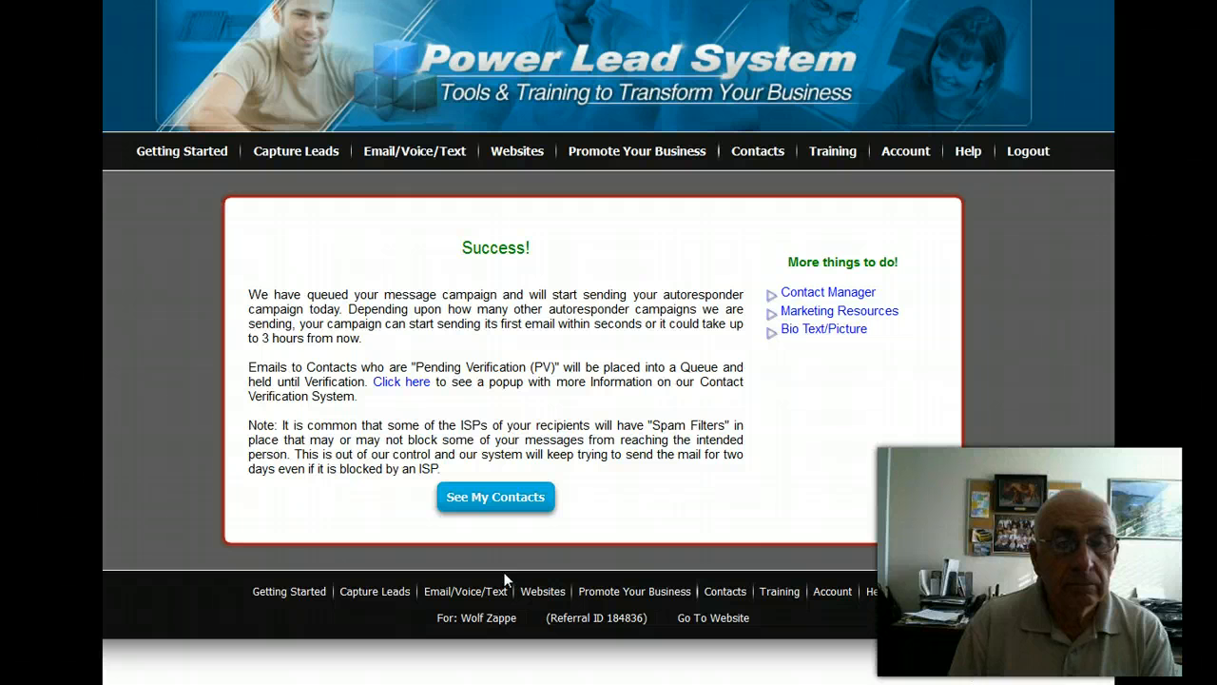